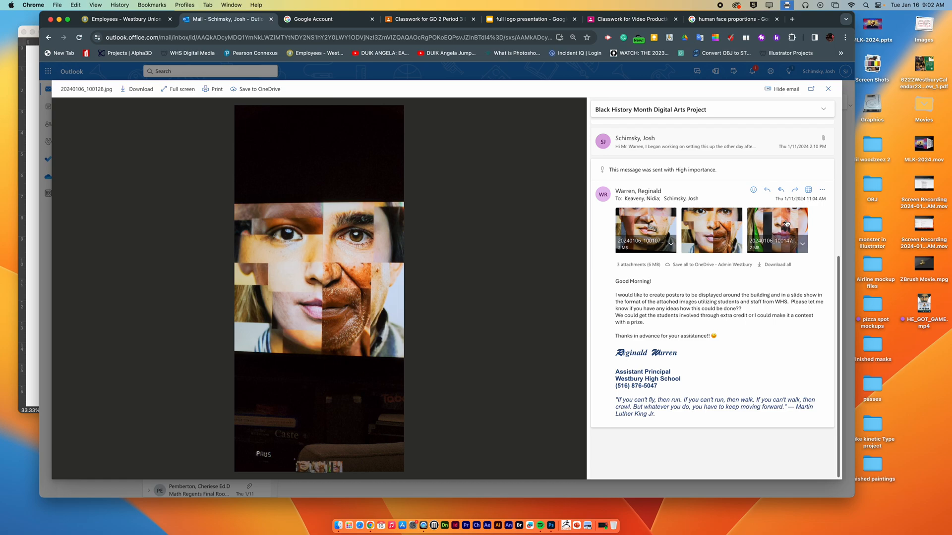
Step: View the attached reference image 20240106_100147.jpg in the email and minimise the browser window
{"action": "left_click", "coordinate": [786, 223]}
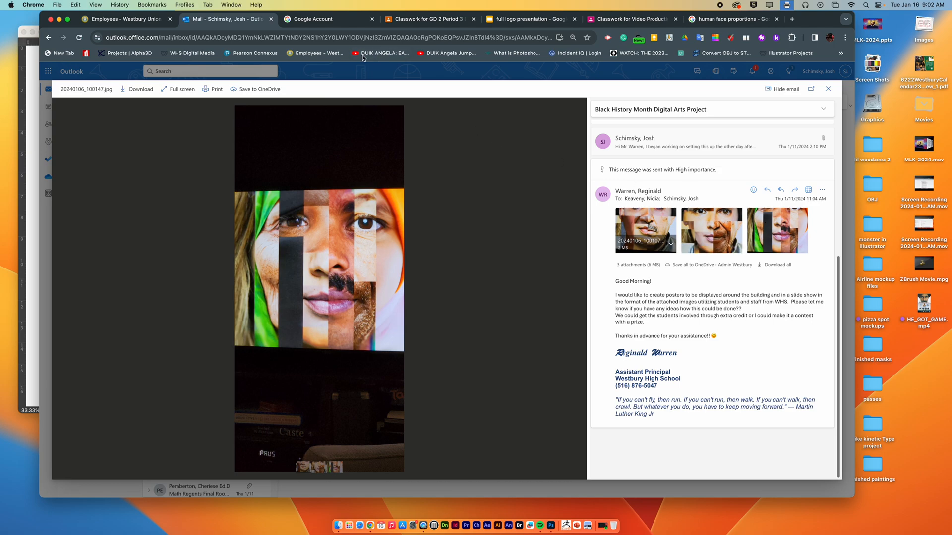
{"action": "left_click", "coordinate": [59, 19]}
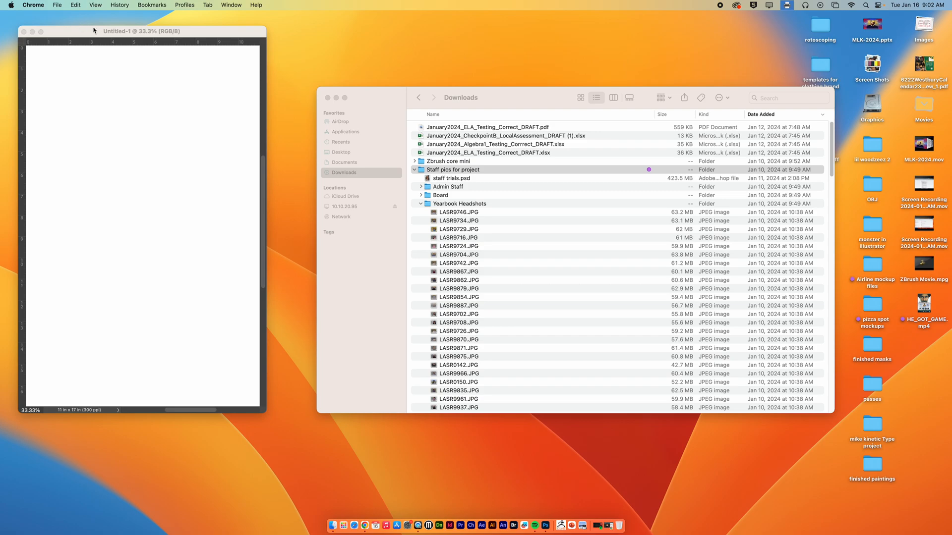
Step: Switch to Photoshop and create a new Tabloid portrait document, 11 x 17 in at 300 ppi, positioned beside the existing one
{"action": "left_click_drag", "start_coordinate": [58, 35], "coordinate": [76, 39]}
{"action": "left_click", "coordinate": [81, 5]}
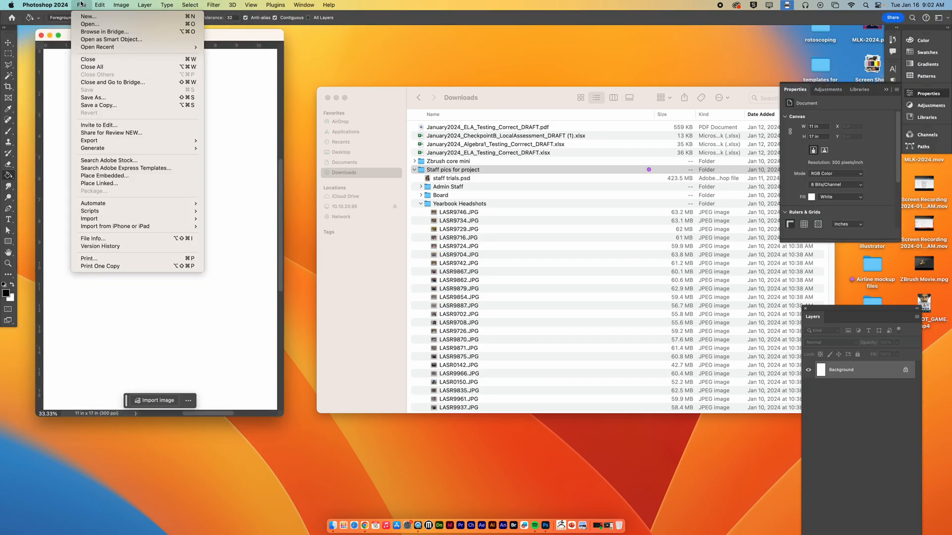
{"action": "left_click", "coordinate": [89, 18]}
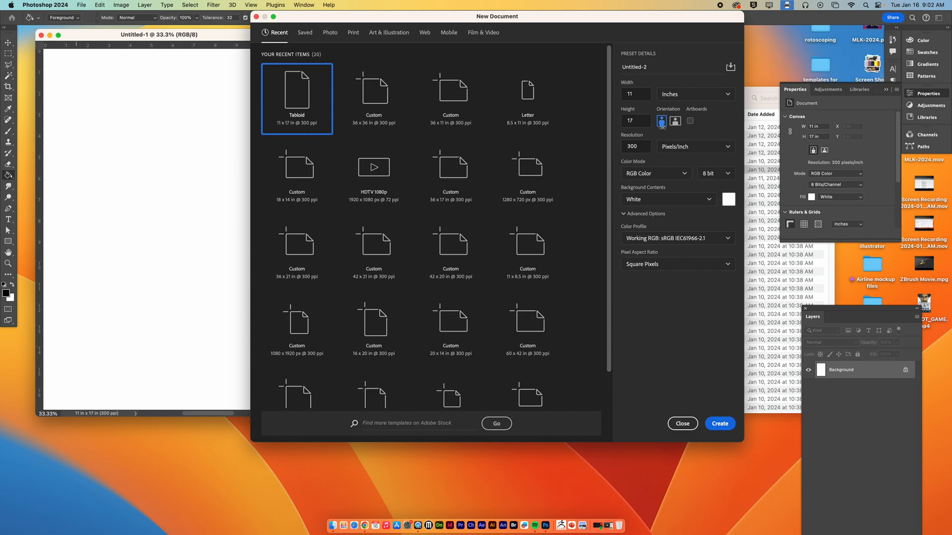
{"action": "key", "text": "Return"}
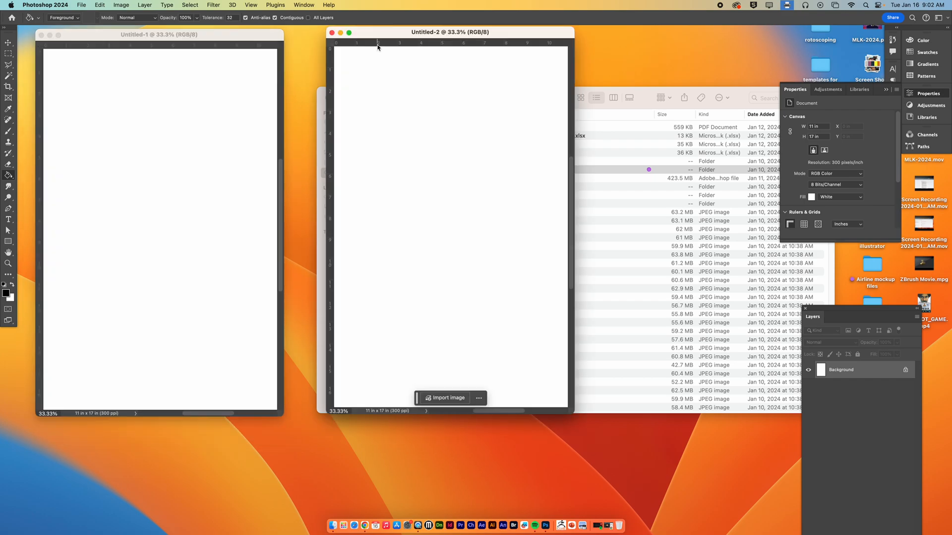
{"action": "left_click_drag", "start_coordinate": [382, 33], "coordinate": [364, 38]}
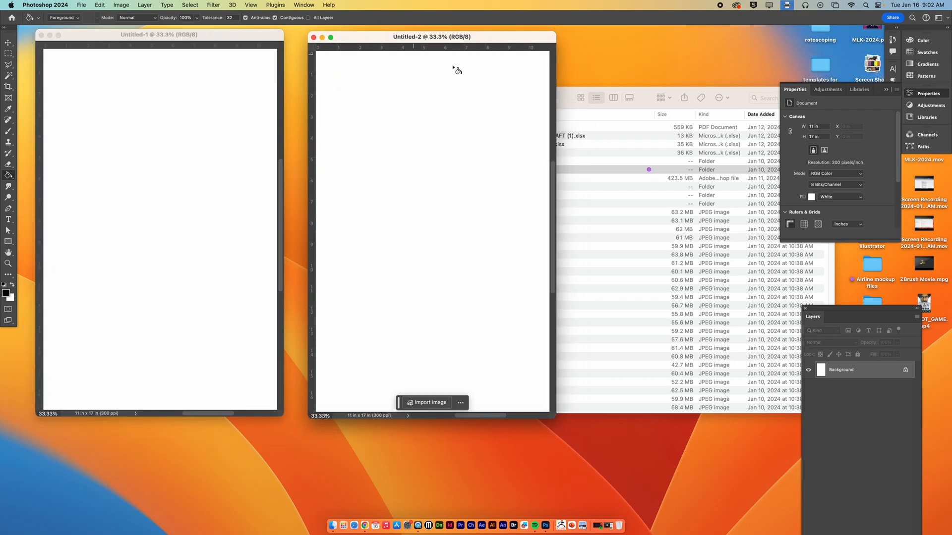
Step: Move the Downloads window clear of the canvas and place proportions_of_a_head_2.gif from the desktop into the new document
{"action": "left_click", "coordinate": [561, 96]}
{"action": "left_click_drag", "start_coordinate": [561, 95], "coordinate": [462, 267]}
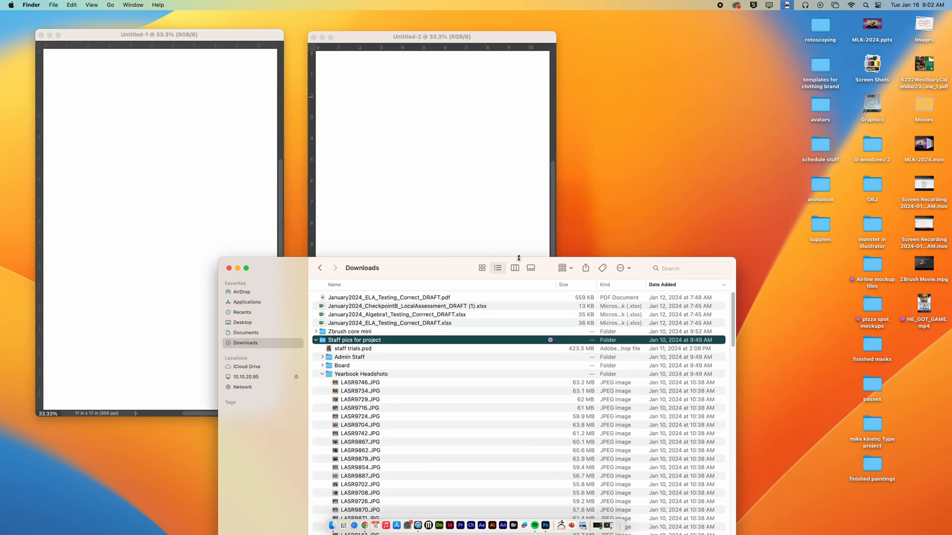
{"action": "left_click", "coordinate": [917, 31]}
{"action": "left_click_drag", "start_coordinate": [924, 66], "coordinate": [448, 202]}
{"action": "key", "text": "super+0"}
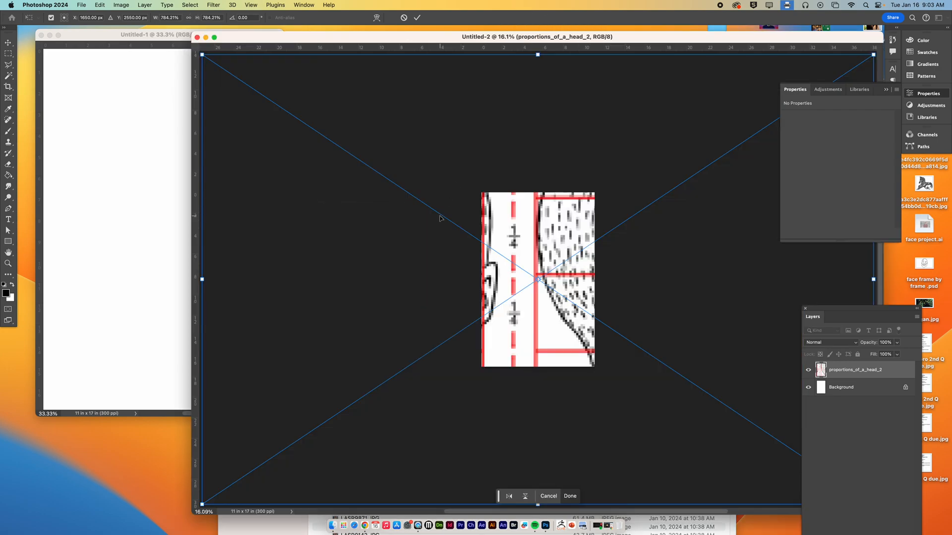
Step: Scale and position the head proportions diagram so its front-view face fills the page, and lock its layer
{"action": "left_click_drag", "start_coordinate": [556, 251], "coordinate": [670, 254]}
{"action": "left_click_drag", "start_coordinate": [320, 54], "coordinate": [471, 198]}
{"action": "left_click_drag", "start_coordinate": [615, 281], "coordinate": [552, 284]}
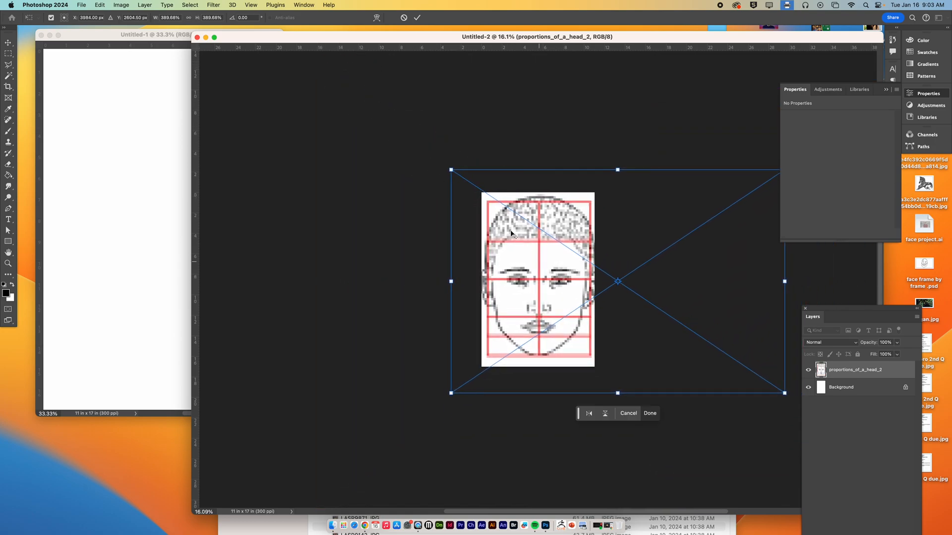
{"action": "left_click_drag", "start_coordinate": [449, 167], "coordinate": [463, 179]}
{"action": "left_click_drag", "start_coordinate": [554, 245], "coordinate": [548, 245]}
{"action": "key", "text": "Return"}
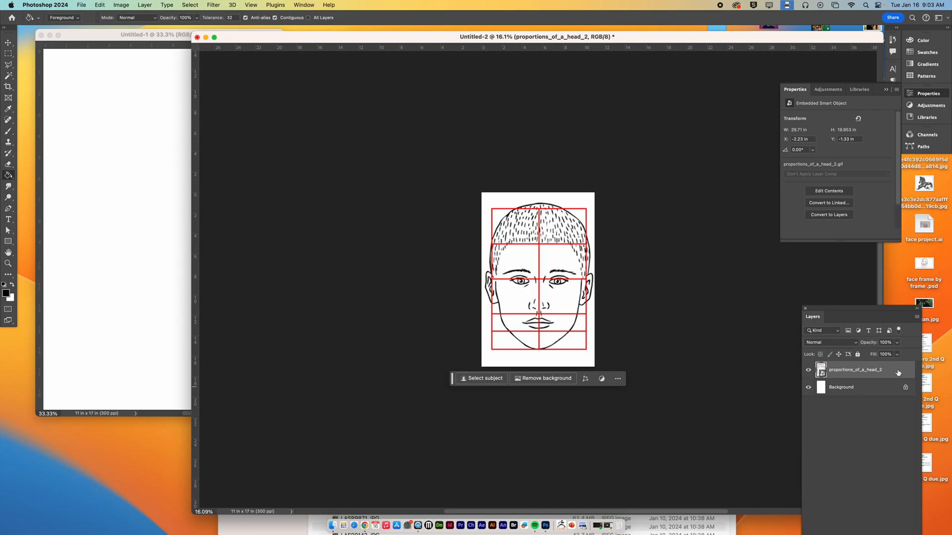
{"action": "left_click", "coordinate": [857, 354]}
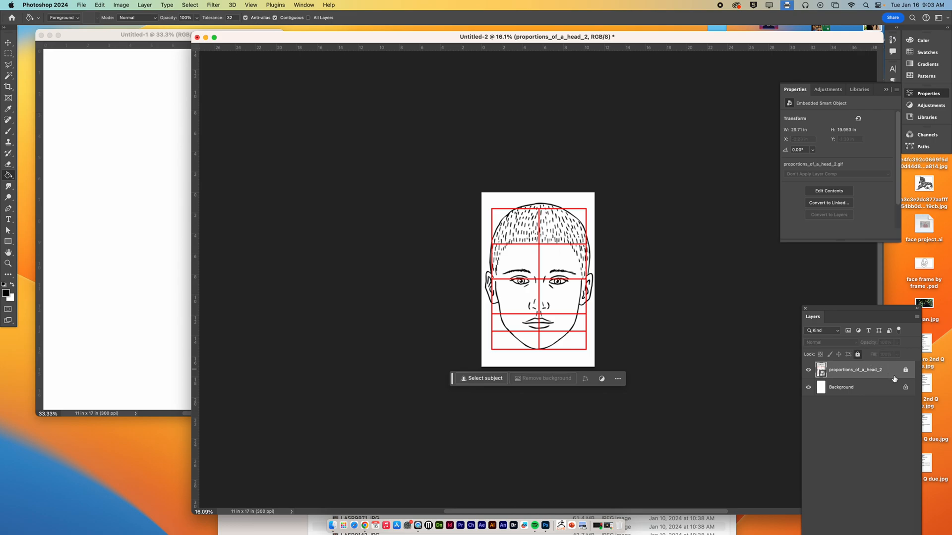
{"action": "key", "text": "super+0"}
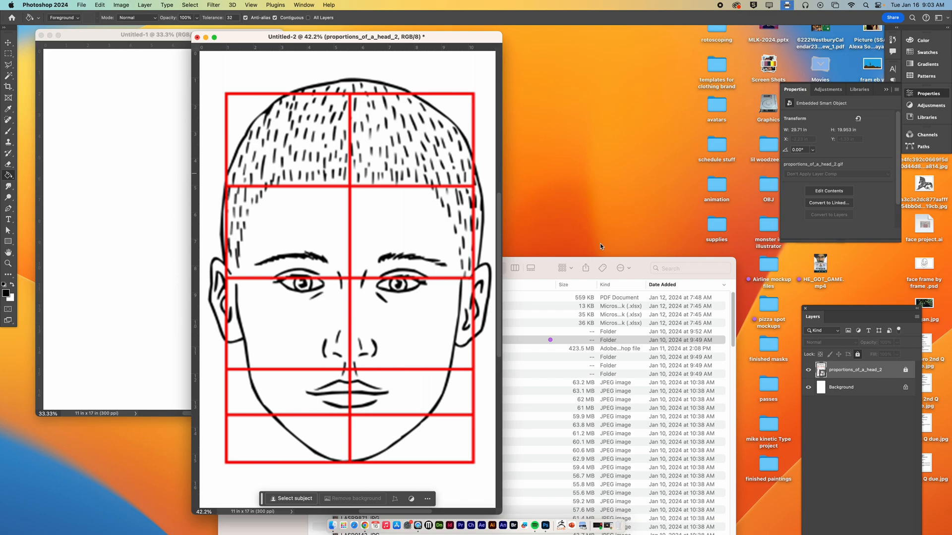
Step: Move the Downloads window beside the canvas and preview LASR9746.JPG from the Yearbook Headshots folder
{"action": "left_click", "coordinate": [635, 263]}
{"action": "left_click_drag", "start_coordinate": [627, 264], "coordinate": [716, 178]}
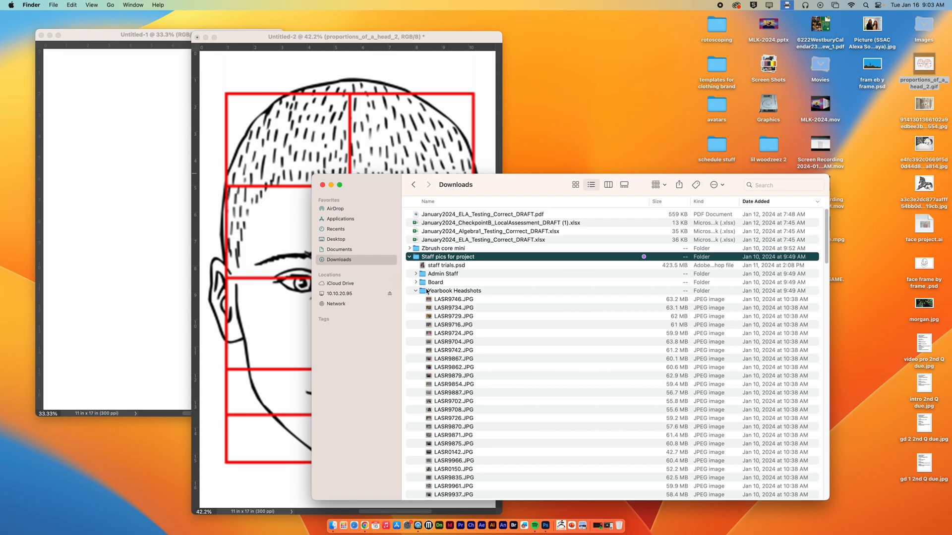
{"action": "left_click", "coordinate": [444, 300]}
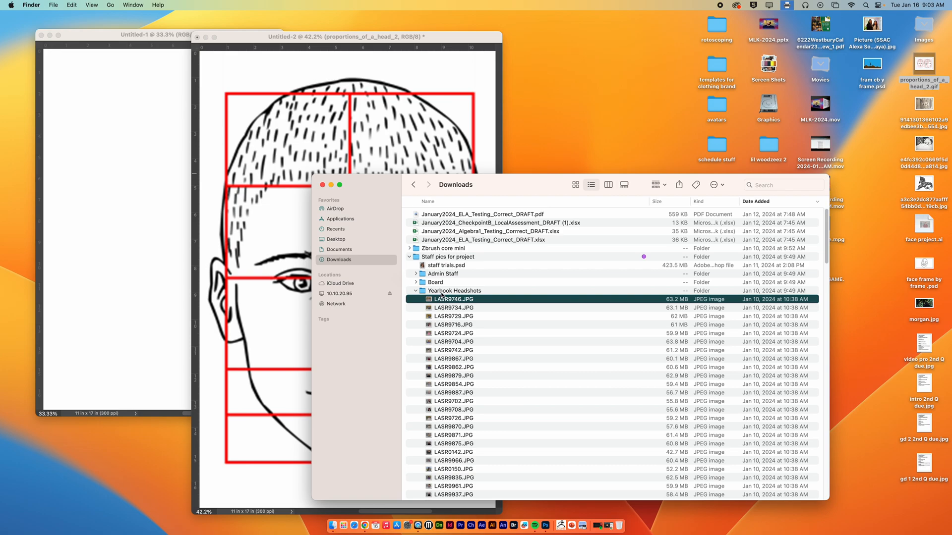
{"action": "left_click_drag", "start_coordinate": [511, 196], "coordinate": [634, 63]}
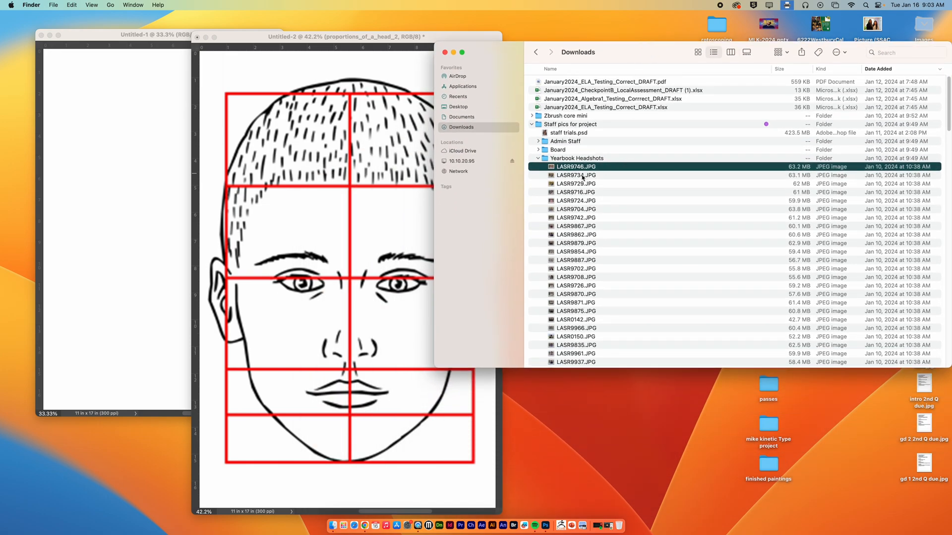
{"action": "key", "text": "space"}
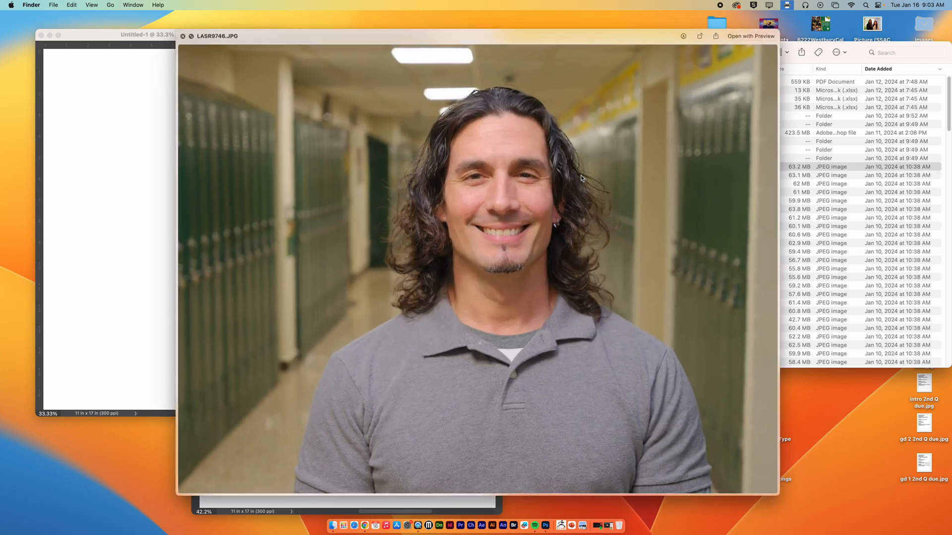
{"action": "key", "text": "space"}
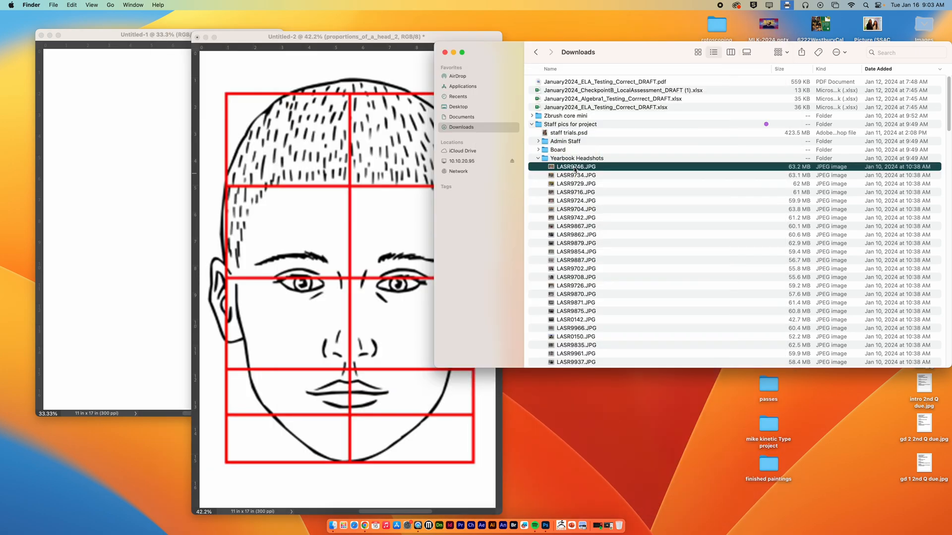
Step: Place LASR9746.JPG over the head diagram, reduce its layer opacity to 60%, and commit the placement
{"action": "mouse_move", "coordinate": [583, 169]}
{"action": "left_mouse_down"}
{"action": "mouse_move", "coordinate": [475, 172]}
{"action": "mouse_move", "coordinate": [365, 241]}
{"action": "mouse_move", "coordinate": [350, 280]}
{"action": "left_mouse_up"}
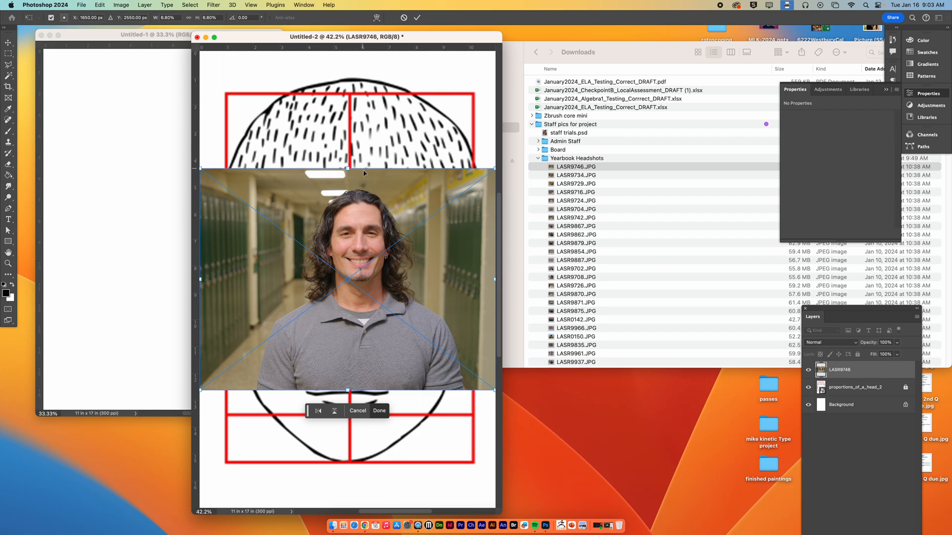
{"action": "left_click_drag", "start_coordinate": [861, 320], "coordinate": [580, 153]}
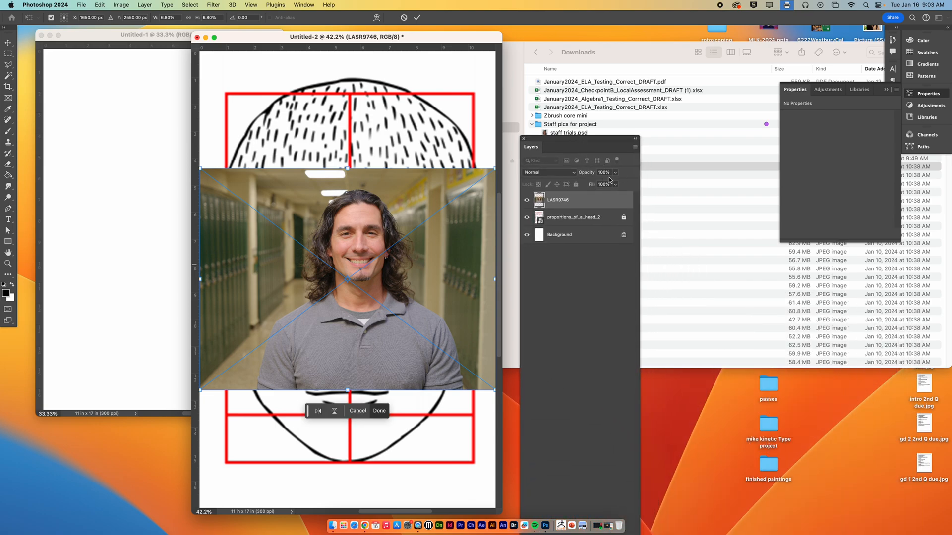
{"action": "left_click", "coordinate": [616, 173]}
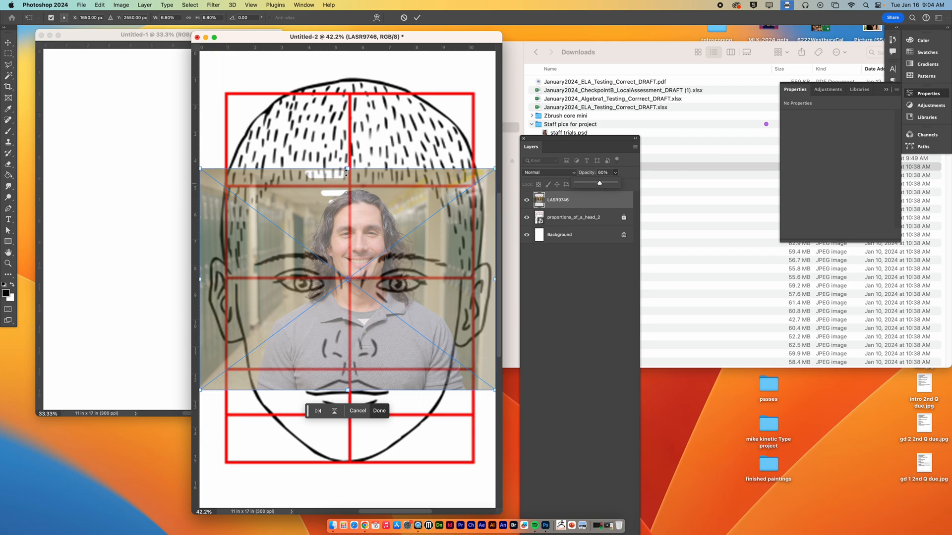
{"action": "left_click", "coordinate": [418, 18]}
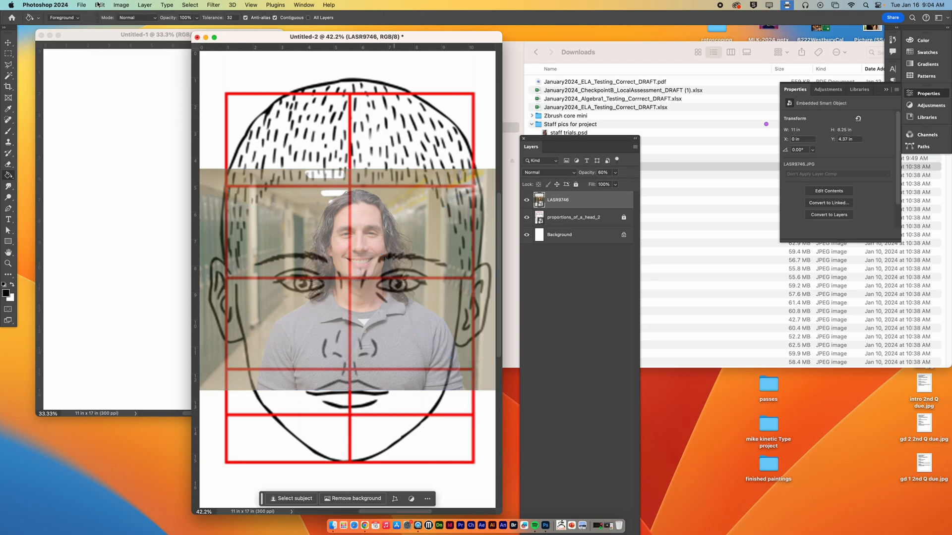
Step: Free-transform the headshot to about 26% scale and position the face roughly over the head diagram
{"action": "left_click", "coordinate": [99, 5]}
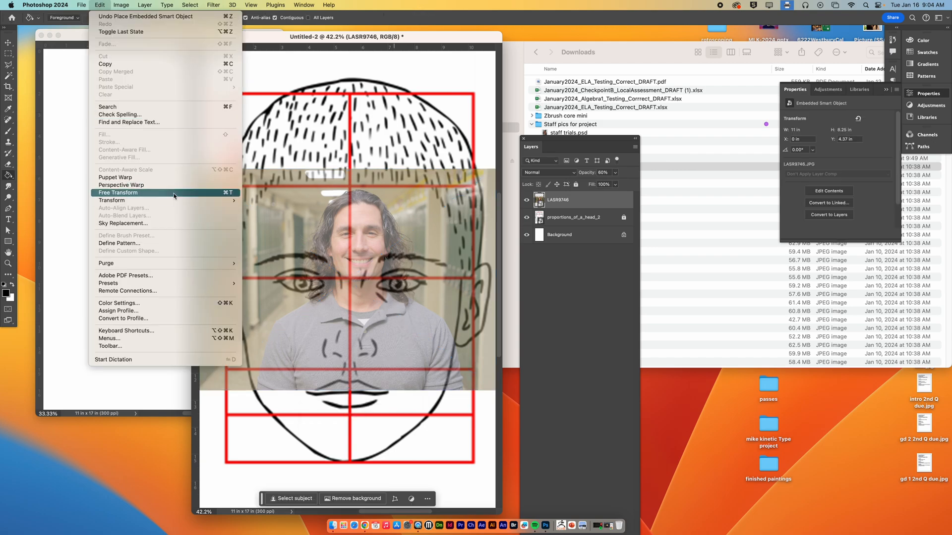
{"action": "left_click", "coordinate": [229, 194]}
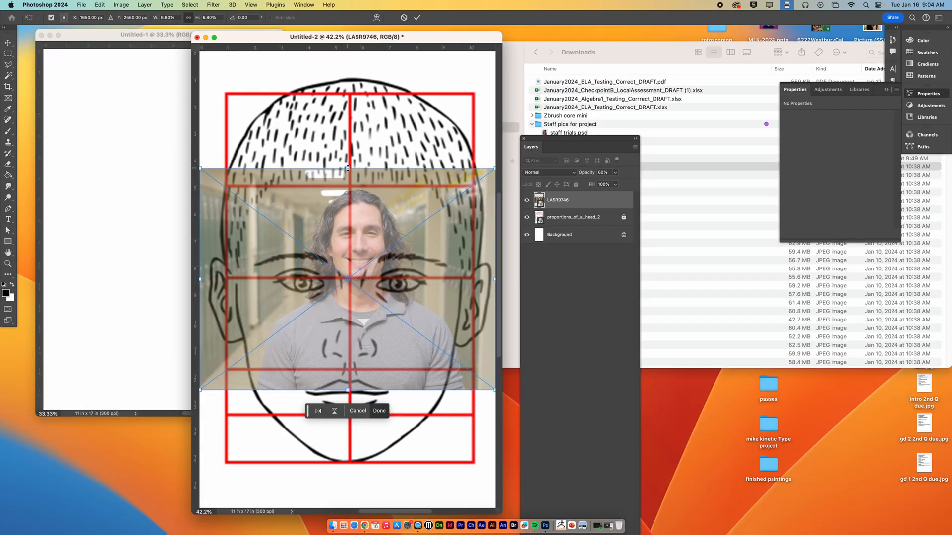
{"action": "left_click_drag", "start_coordinate": [348, 168], "coordinate": [408, 58]}
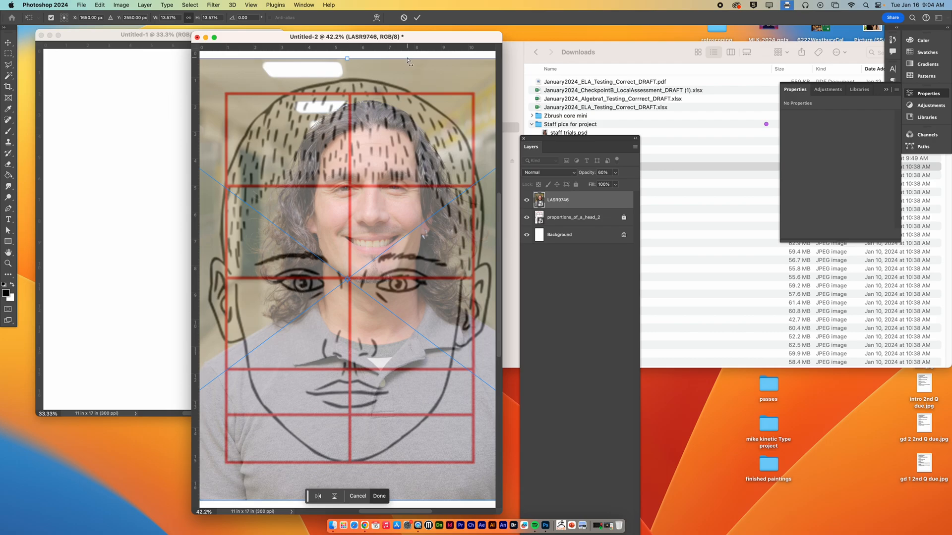
{"action": "key", "text": "super+minus"}
{"action": "key", "text": "super+minus"}
{"action": "key", "text": "super+minus"}
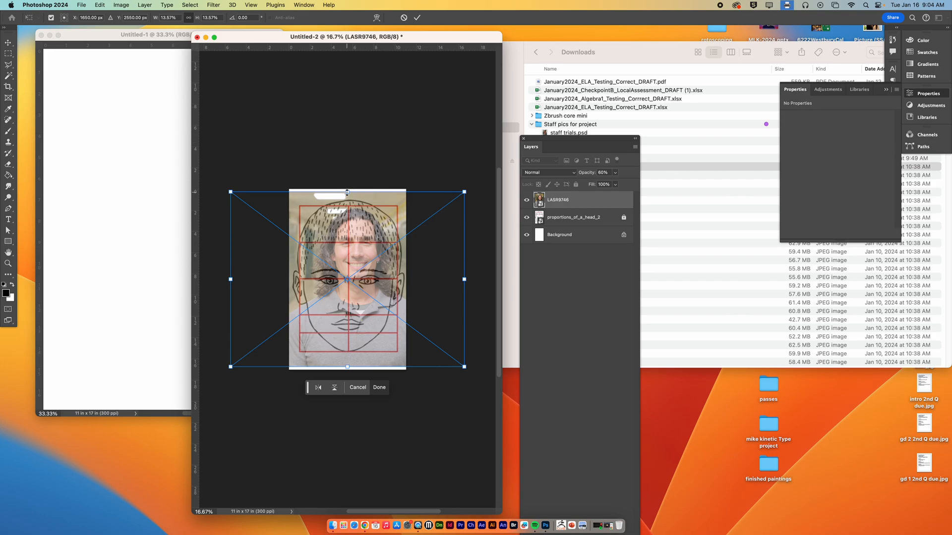
{"action": "left_click_drag", "start_coordinate": [347, 191], "coordinate": [357, 145]}
{"action": "left_click_drag", "start_coordinate": [385, 201], "coordinate": [372, 256]}
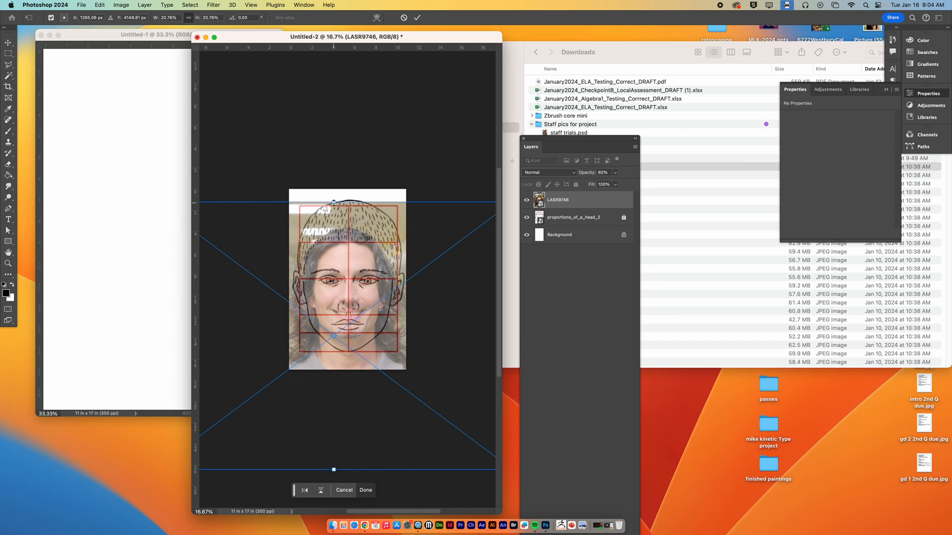
{"action": "left_click_drag", "start_coordinate": [333, 202], "coordinate": [334, 164]}
{"action": "left_click_drag", "start_coordinate": [372, 222], "coordinate": [377, 239]}
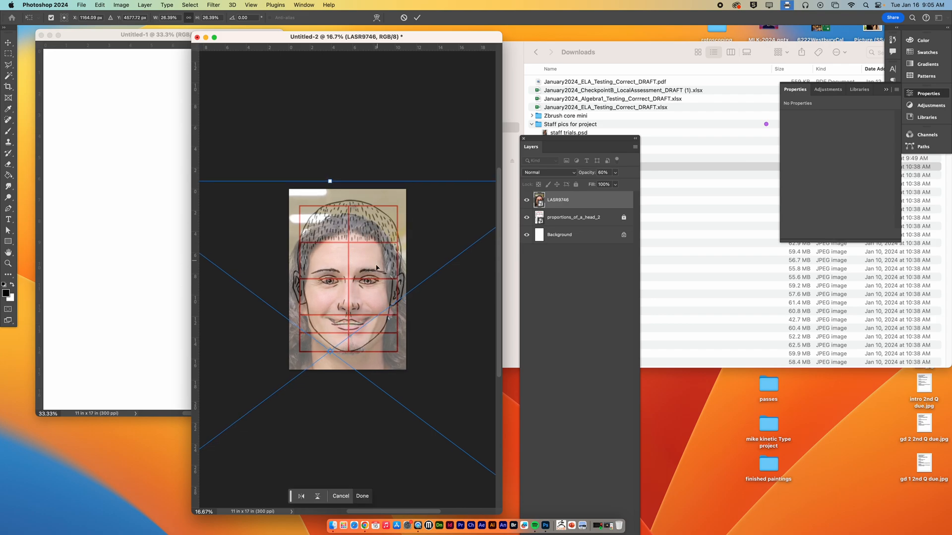
Step: Align the photo's eye with the diagram's eye up close, raising the photo layer's opacity to 71%
{"action": "scroll", "coordinate": [376, 267], "scroll_direction": "up", "scroll_amount": 10}
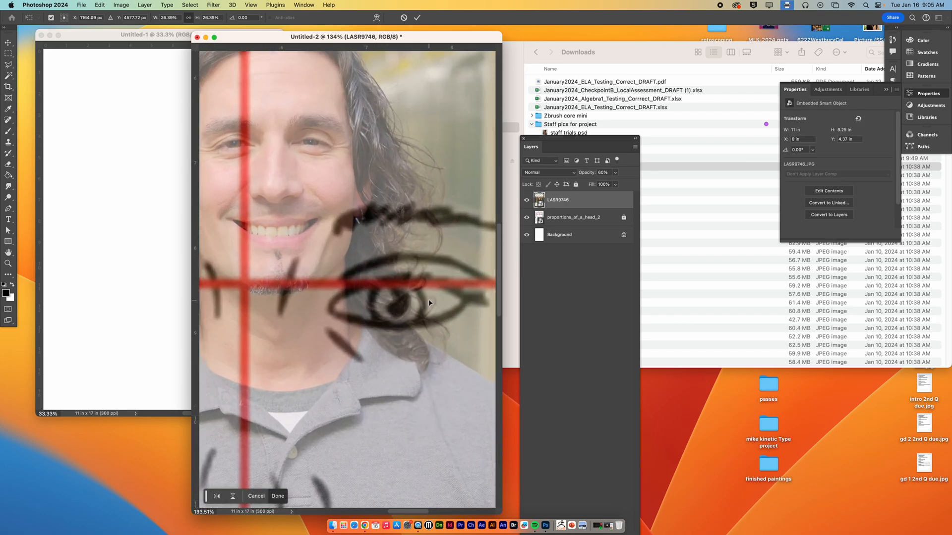
{"action": "mouse_move", "coordinate": [407, 313]}
{"action": "left_mouse_down"}
{"action": "mouse_move", "coordinate": [424, 320]}
{"action": "mouse_move", "coordinate": [422, 312]}
{"action": "left_mouse_up"}
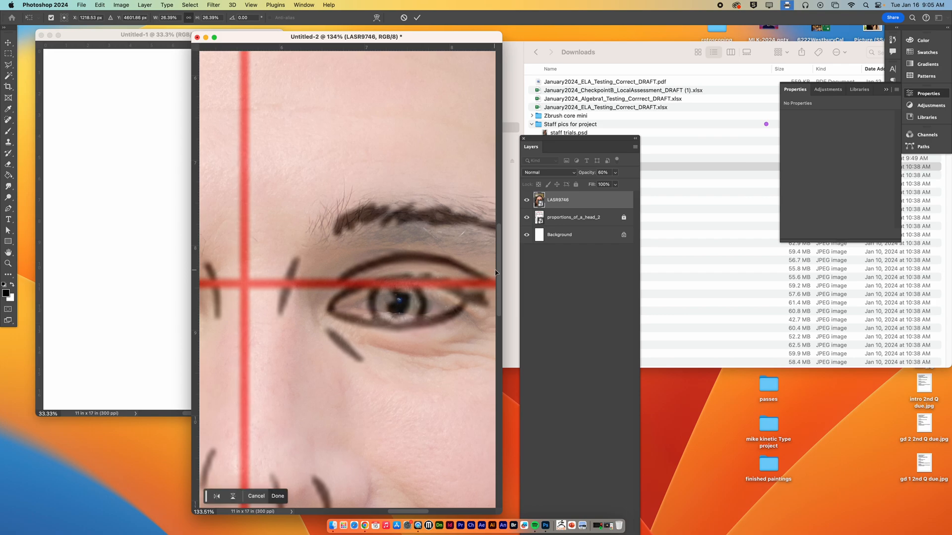
{"action": "left_click", "coordinate": [616, 175]}
{"action": "left_click_drag", "start_coordinate": [617, 185], "coordinate": [619, 185]}
{"action": "left_click_drag", "start_coordinate": [436, 278], "coordinate": [444, 277]}
Step: Centre the face on the diagram's vertical guide, enlarge the photo to about 27.6%, and apply the transform
{"action": "key", "text": "super+minus"}
{"action": "key", "text": "super+minus"}
{"action": "key", "text": "super+minus"}
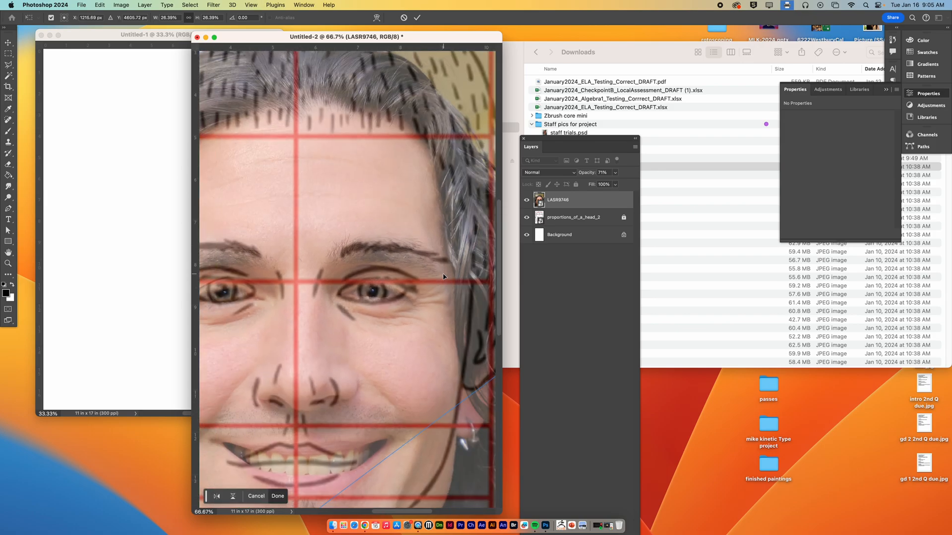
{"action": "key", "text": "super+minus"}
{"action": "left_click_drag", "start_coordinate": [353, 261], "coordinate": [351, 257]}
{"action": "left_click_drag", "start_coordinate": [349, 256], "coordinate": [352, 256]}
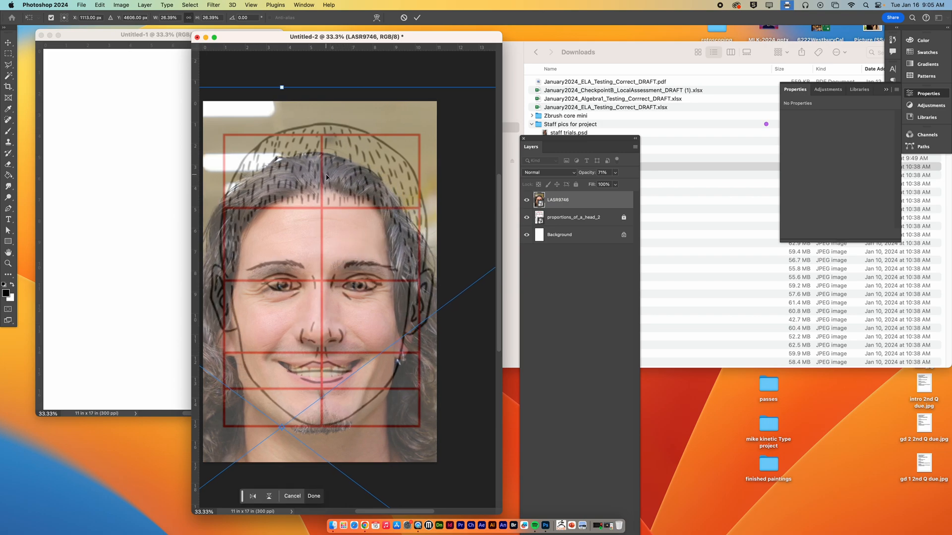
{"action": "left_click_drag", "start_coordinate": [282, 89], "coordinate": [288, 76]}
{"action": "left_click_drag", "start_coordinate": [348, 172], "coordinate": [349, 178]}
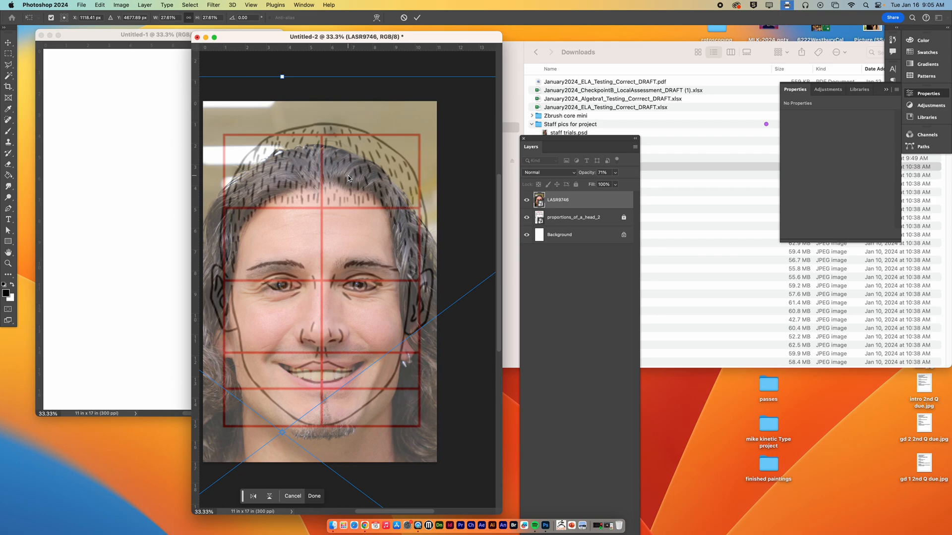
{"action": "left_click", "coordinate": [417, 19]}
Step: Restore the headshot layer's opacity to 100% and return to the Downloads window
{"action": "left_click", "coordinate": [617, 174]}
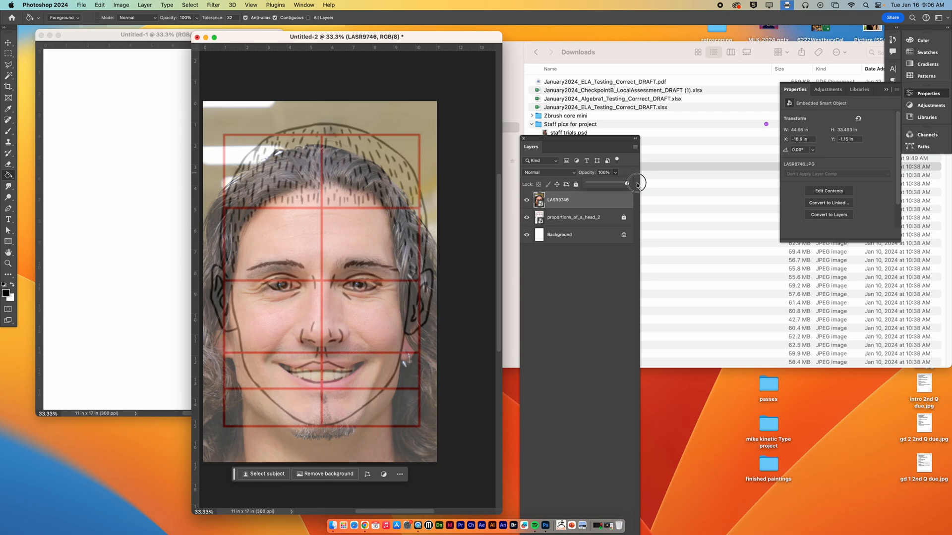
{"action": "left_click_drag", "start_coordinate": [617, 184], "coordinate": [645, 185]}
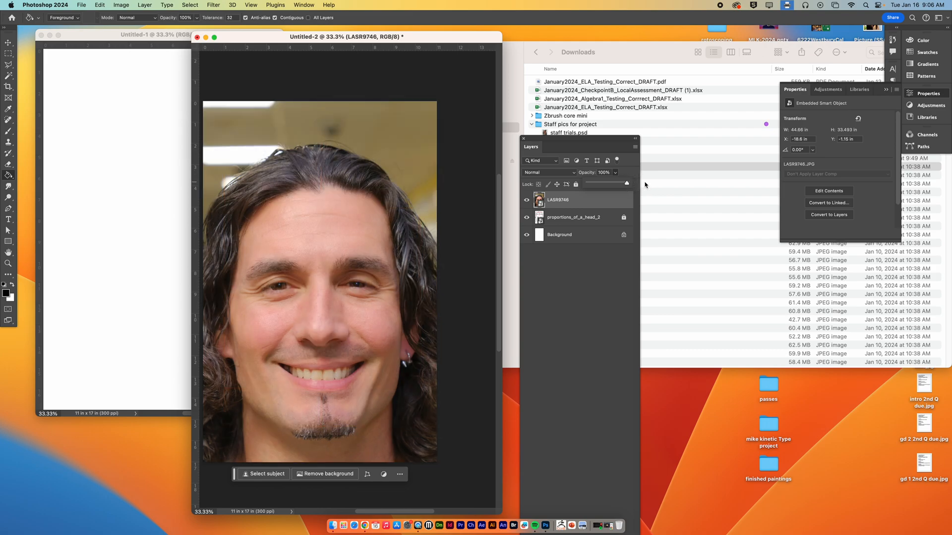
{"action": "left_click", "coordinate": [616, 127]}
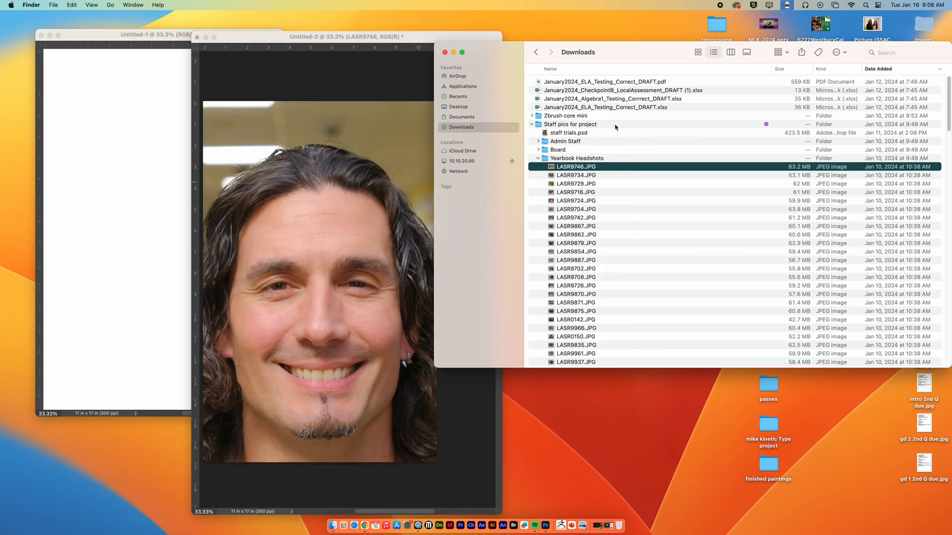
Step: Preview LASR9708.JPG from the Yearbook Headshots folder and place it into the Untitled-2 document
{"action": "left_click", "coordinate": [575, 251]}
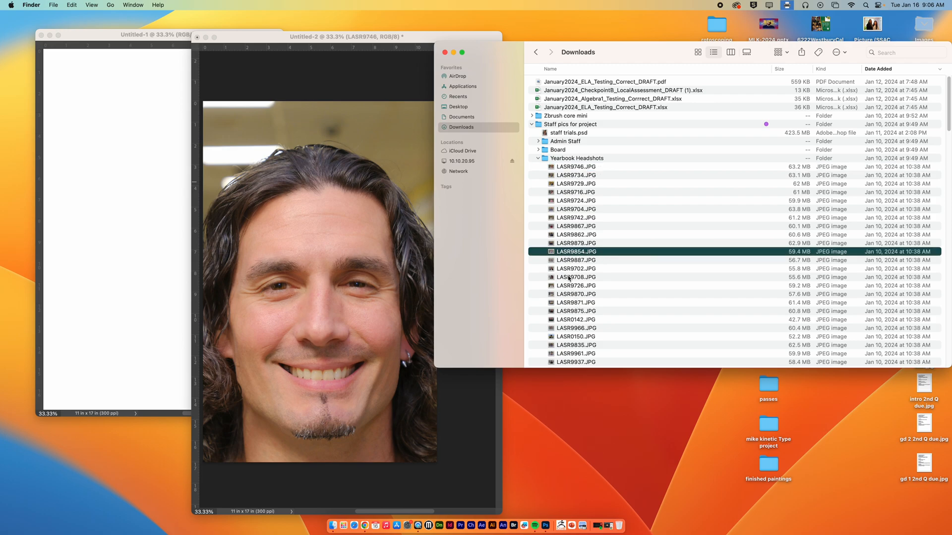
{"action": "left_click", "coordinate": [597, 279]}
{"action": "key", "text": "space"}
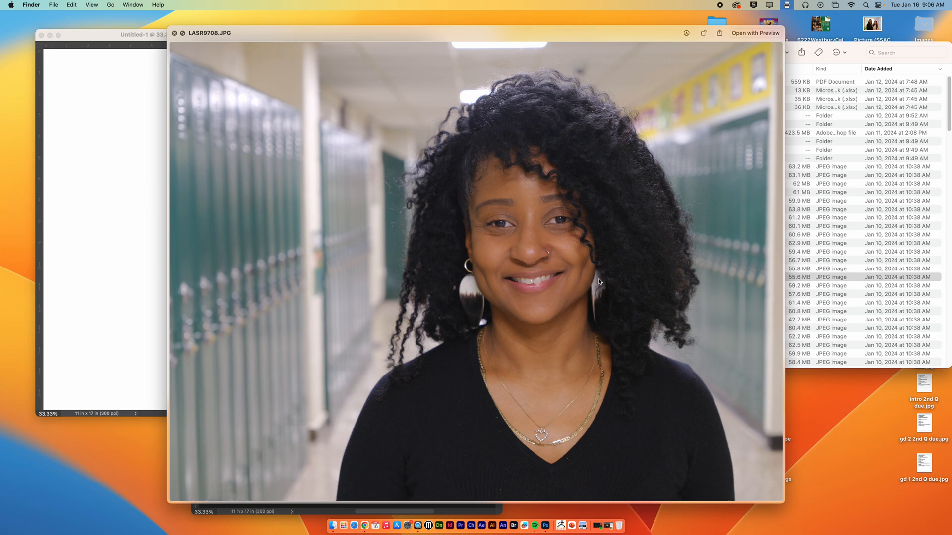
{"action": "key", "text": "space"}
{"action": "left_click_drag", "start_coordinate": [588, 279], "coordinate": [327, 298]}
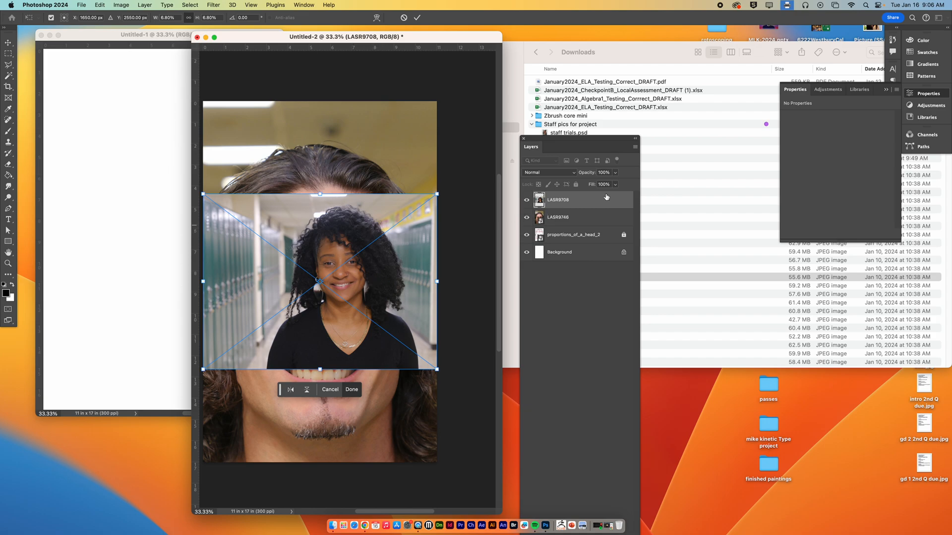
Step: Lower the new LASR9708 layer's opacity to 60% and enlarge the photo to about 21.9% over the first face
{"action": "left_click", "coordinate": [614, 173]}
{"action": "left_click_drag", "start_coordinate": [615, 184], "coordinate": [600, 186]}
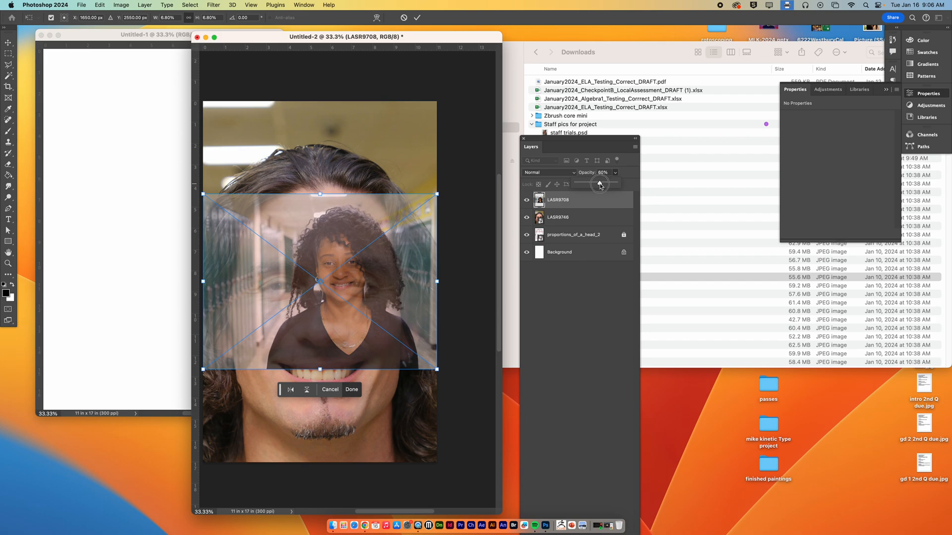
{"action": "left_click_drag", "start_coordinate": [320, 195], "coordinate": [320, 94]}
{"action": "left_click_drag", "start_coordinate": [372, 173], "coordinate": [327, 208]}
{"action": "left_click_drag", "start_coordinate": [275, 131], "coordinate": [276, 44]}
{"action": "left_click_drag", "start_coordinate": [364, 169], "coordinate": [346, 198]}
{"action": "left_click_drag", "start_coordinate": [256, 78], "coordinate": [257, 67]}
{"action": "left_click_drag", "start_coordinate": [347, 153], "coordinate": [342, 154]}
Step: Rotate the LASR9708 photo about 2.7° clockwise and enlarge it to about 24.2%, matching its features to the face beneath
{"action": "key", "text": "super+minus"}
{"action": "key", "text": "super+minus"}
{"action": "key", "text": "super+minus"}
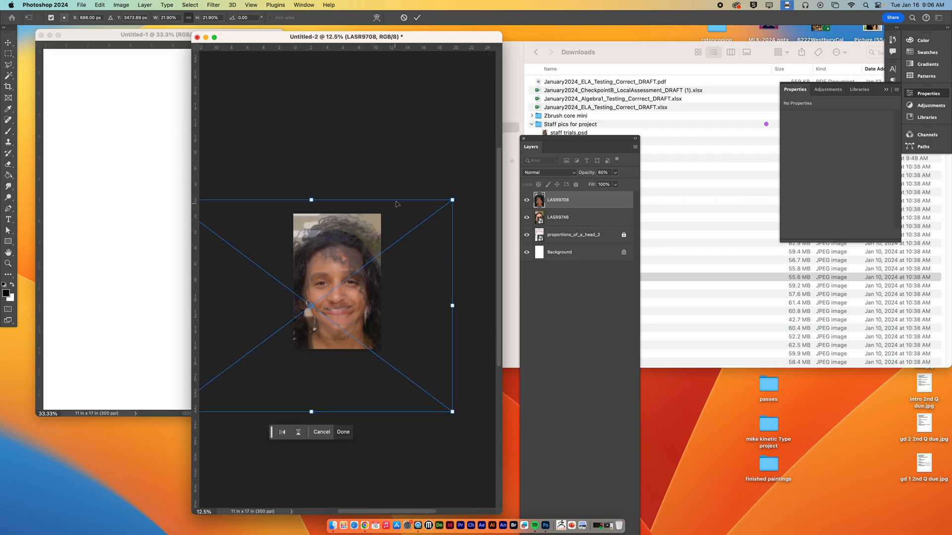
{"action": "left_click_drag", "start_coordinate": [388, 179], "coordinate": [399, 180]}
{"action": "left_click_drag", "start_coordinate": [379, 236], "coordinate": [374, 253]}
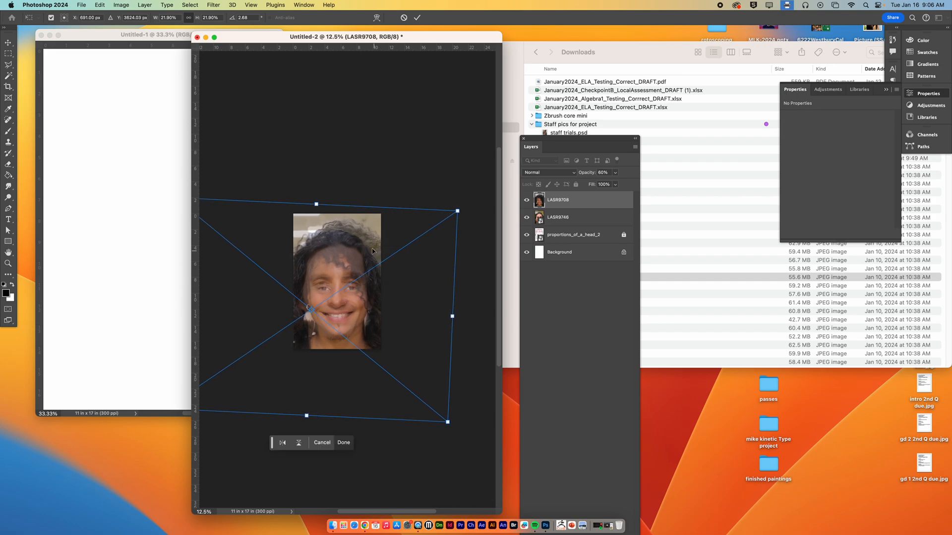
{"action": "left_click_drag", "start_coordinate": [316, 203], "coordinate": [317, 198]}
{"action": "left_click_drag", "start_coordinate": [343, 242], "coordinate": [341, 242]}
{"action": "left_click_drag", "start_coordinate": [315, 198], "coordinate": [315, 193]}
{"action": "left_click_drag", "start_coordinate": [355, 246], "coordinate": [354, 246]}
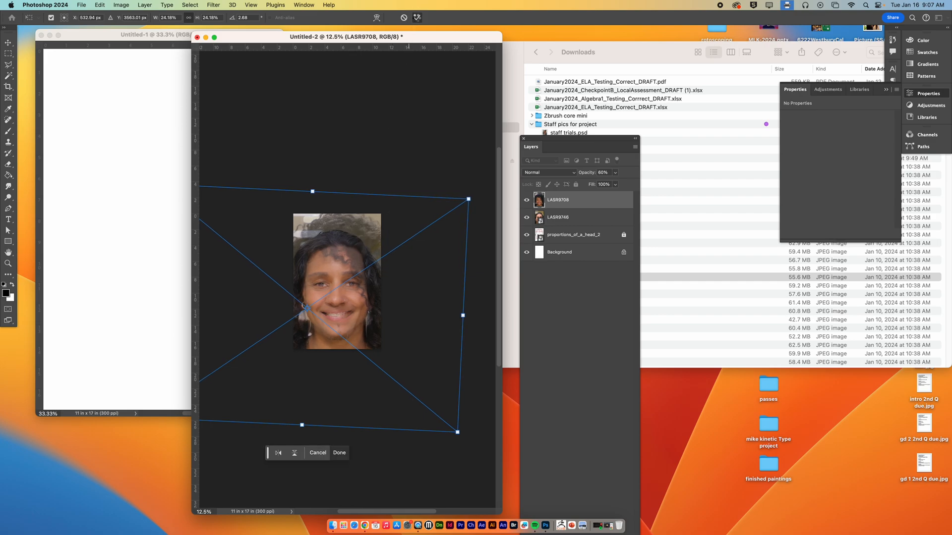
Step: Apply the transform and restore the LASR9708 layer's opacity to 100%
{"action": "left_click", "coordinate": [416, 18]}
{"action": "left_click", "coordinate": [616, 172]}
{"action": "left_click_drag", "start_coordinate": [617, 183], "coordinate": [655, 185]}
Step: Toggle the LASR9708 layer's visibility repeatedly to compare its facial alignment with the first headshot, leaving it shown
{"action": "left_click", "coordinate": [526, 200]}
{"action": "left_click", "coordinate": [526, 201]}
{"action": "left_click", "coordinate": [526, 202]}
{"action": "left_click", "coordinate": [526, 201]}
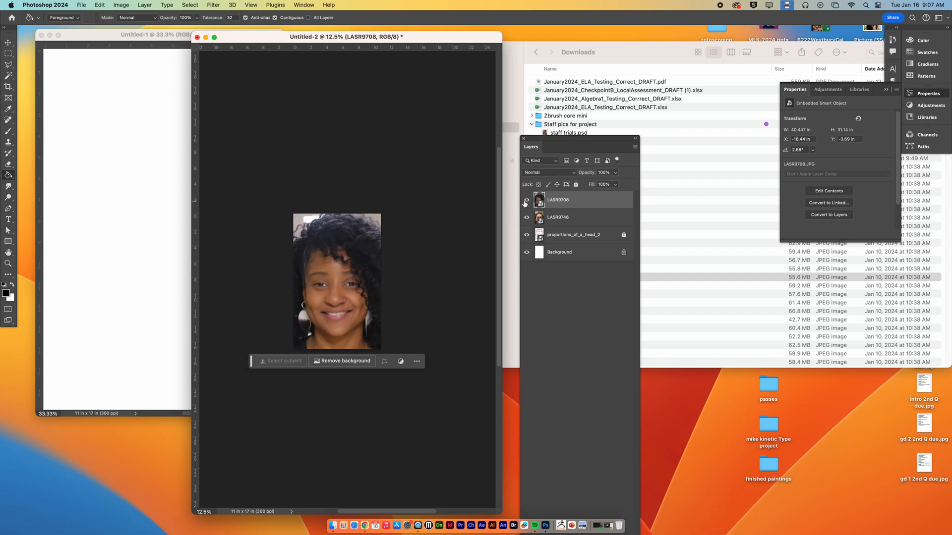
{"action": "left_click", "coordinate": [526, 201]}
{"action": "left_click", "coordinate": [526, 201]}
{"action": "left_click_drag", "start_coordinate": [336, 299], "coordinate": [365, 309]}
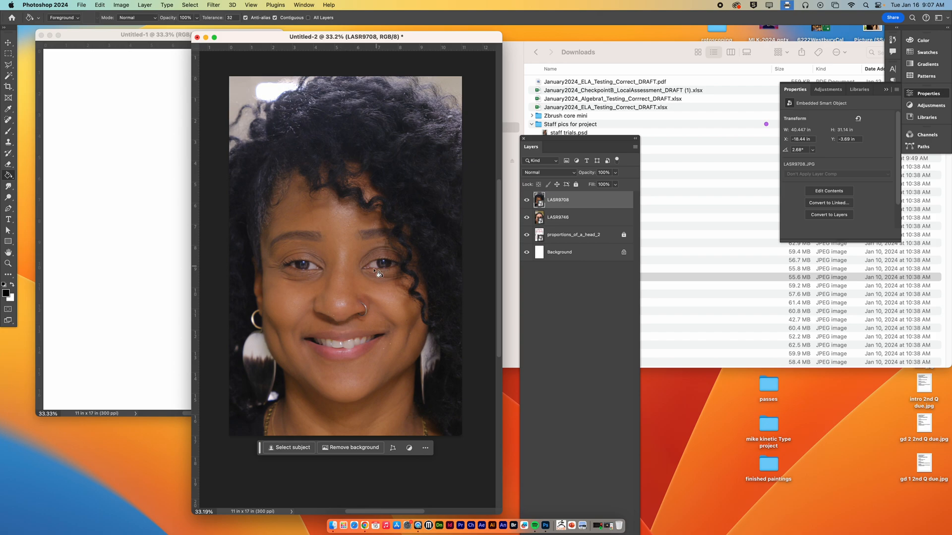
{"action": "left_click", "coordinate": [527, 200]}
{"action": "left_click", "coordinate": [527, 200]}
{"action": "left_click", "coordinate": [527, 201]}
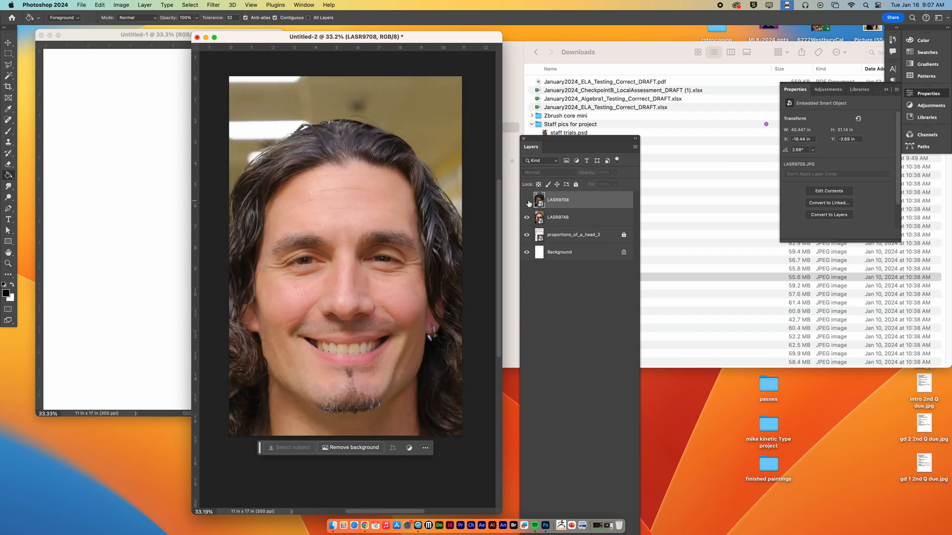
{"action": "left_click", "coordinate": [527, 200]}
{"action": "left_click", "coordinate": [527, 200]}
{"action": "left_click", "coordinate": [527, 200]}
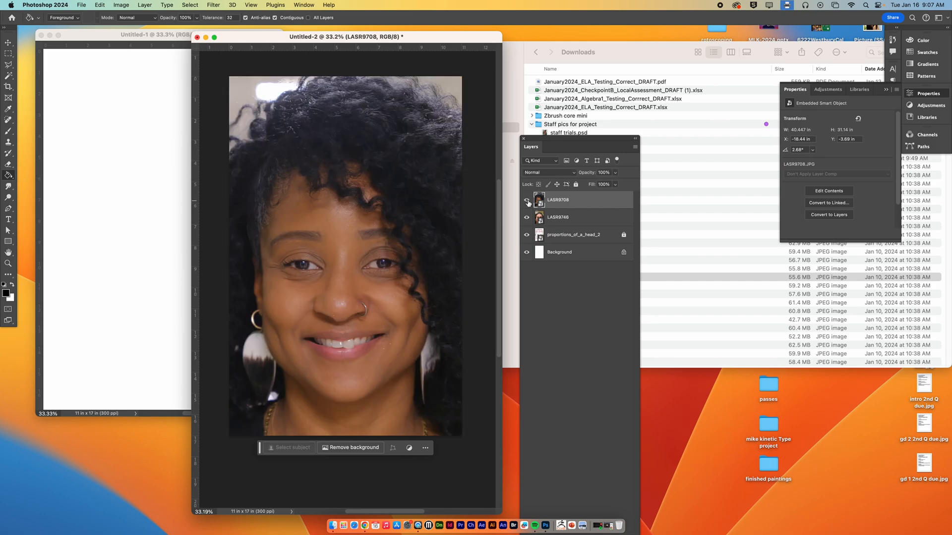
{"action": "left_click", "coordinate": [527, 200]}
{"action": "left_click", "coordinate": [526, 200]}
{"action": "left_click", "coordinate": [526, 200]}
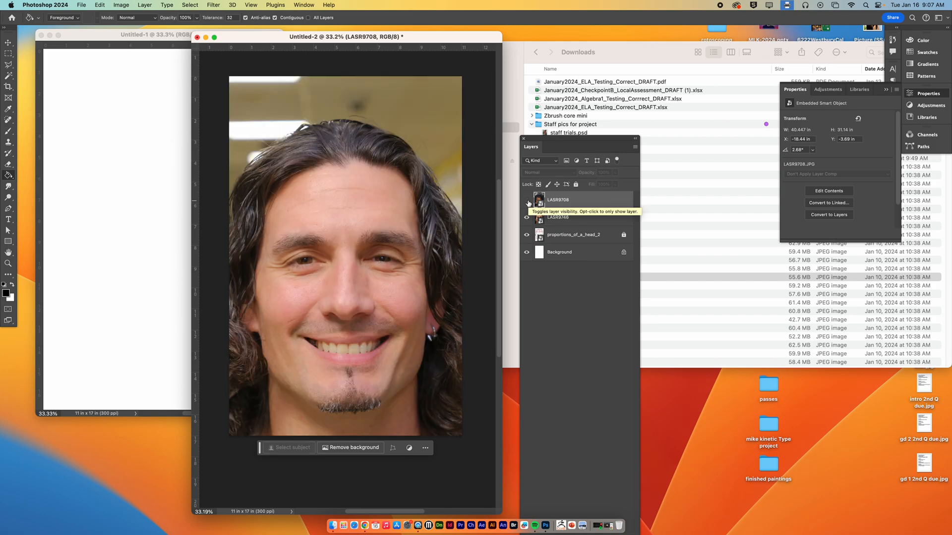
{"action": "left_click", "coordinate": [527, 201]}
Step: Switch back to the Downloads window, preview LASR0150.JPG, and place it into the Untitled-2 document
{"action": "left_click", "coordinate": [667, 157]}
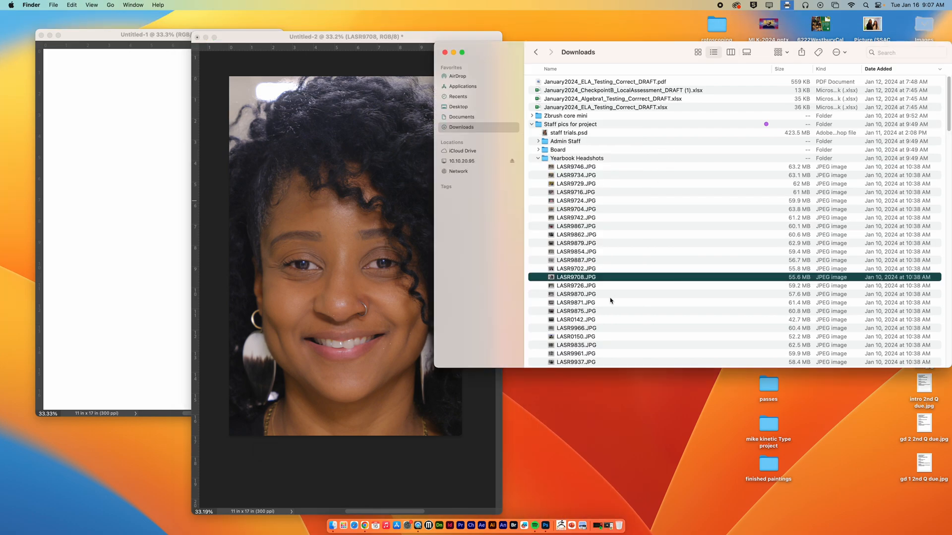
{"action": "left_click", "coordinate": [574, 337]}
{"action": "key", "text": "space"}
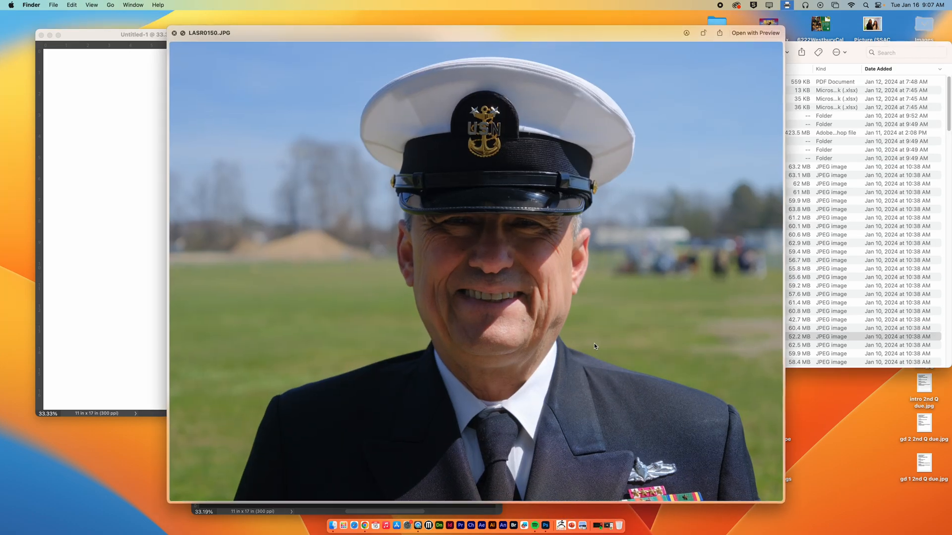
{"action": "key", "text": "space"}
{"action": "left_click_drag", "start_coordinate": [583, 339], "coordinate": [362, 287]}
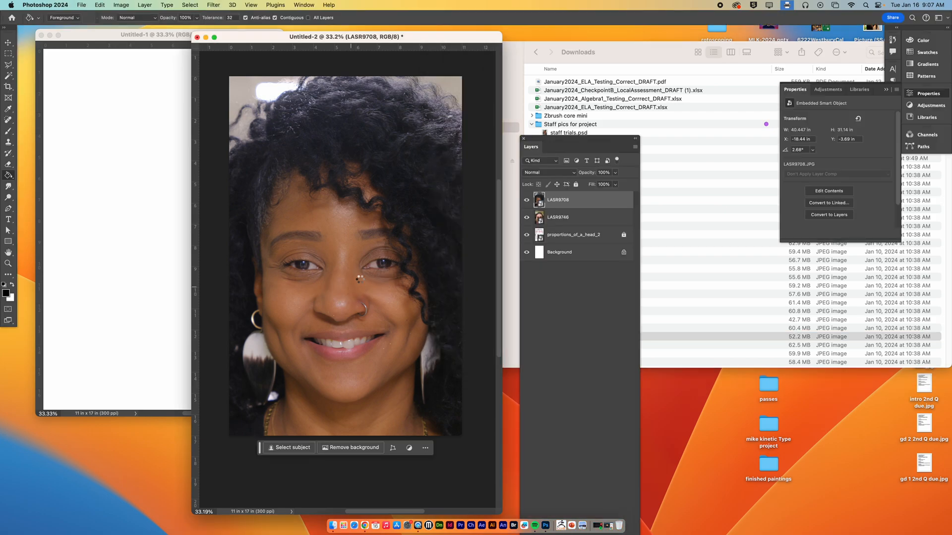
Step: Lower the LASR0150 layer's opacity to 60% and enlarge the photo to about 20.35% over the faces beneath
{"action": "left_click", "coordinate": [616, 174]}
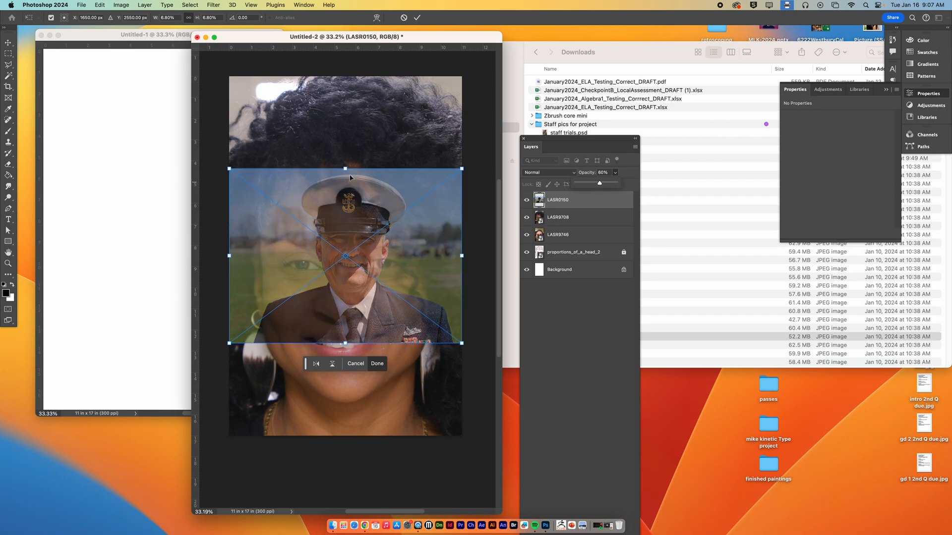
{"action": "left_click_drag", "start_coordinate": [345, 170], "coordinate": [377, 65]}
{"action": "left_click_drag", "start_coordinate": [370, 112], "coordinate": [357, 156]}
{"action": "left_click_drag", "start_coordinate": [332, 109], "coordinate": [333, 78]}
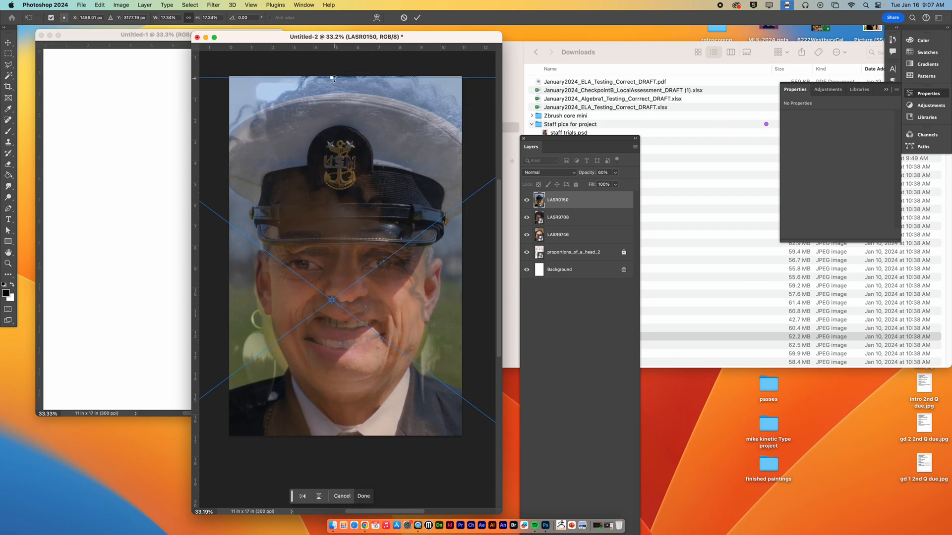
{"action": "key", "text": "super+minus"}
{"action": "key", "text": "super+minus"}
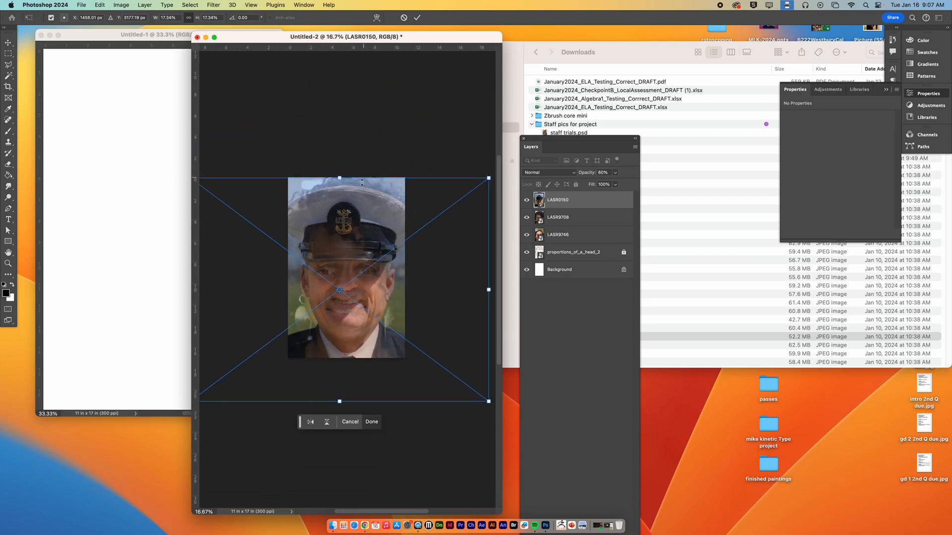
{"action": "left_click_drag", "start_coordinate": [342, 178], "coordinate": [340, 158]}
{"action": "left_click_drag", "start_coordinate": [369, 200], "coordinate": [368, 206]}
Step: Set the LASR0150 layer's opacity to 78% and align the photo's eye with the underlying eye up close
{"action": "left_click_drag", "start_coordinate": [327, 267], "coordinate": [379, 274]}
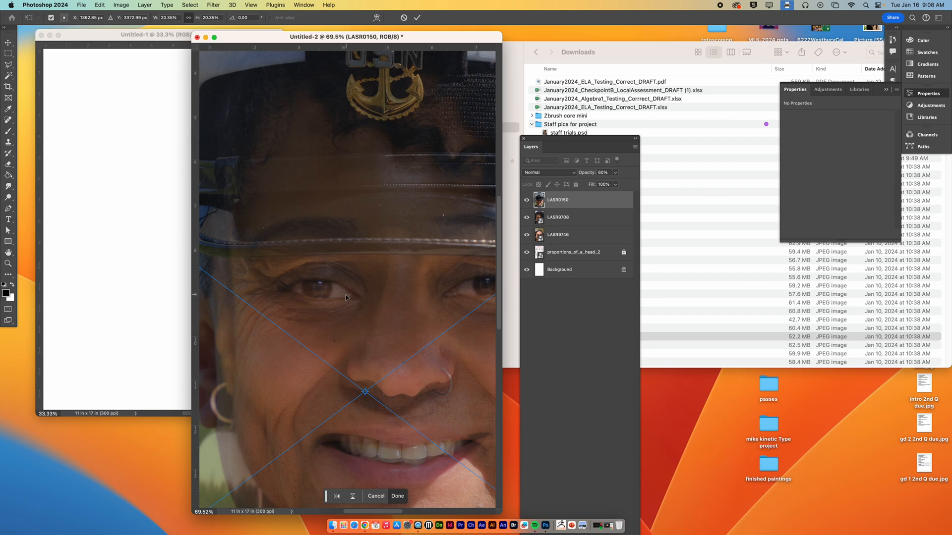
{"action": "left_click", "coordinate": [615, 173]}
{"action": "left_click_drag", "start_coordinate": [616, 183], "coordinate": [623, 184]}
{"action": "left_click_drag", "start_coordinate": [352, 296], "coordinate": [354, 304]}
Step: Raise the LASR0150 layer's opacity to 97%, tilt the photo slightly counterclockwise, and apply the transform
{"action": "key", "text": "super+0"}
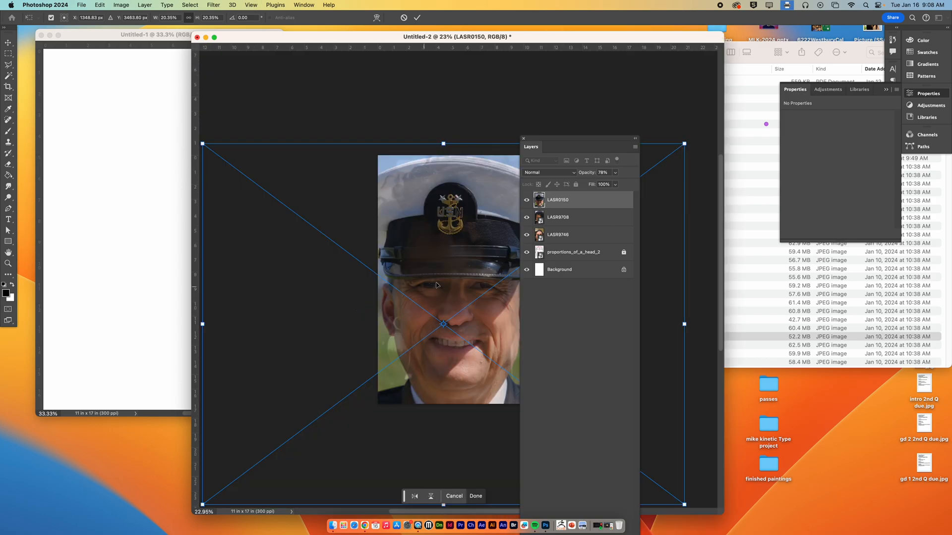
{"action": "left_click_drag", "start_coordinate": [541, 142], "coordinate": [733, 143]}
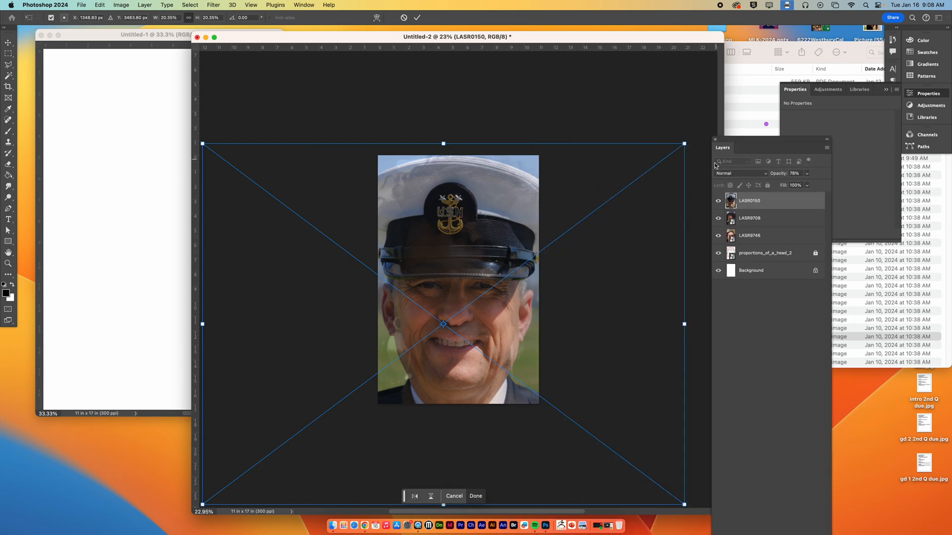
{"action": "left_click", "coordinate": [807, 174]}
{"action": "left_click_drag", "start_coordinate": [806, 184], "coordinate": [815, 185]}
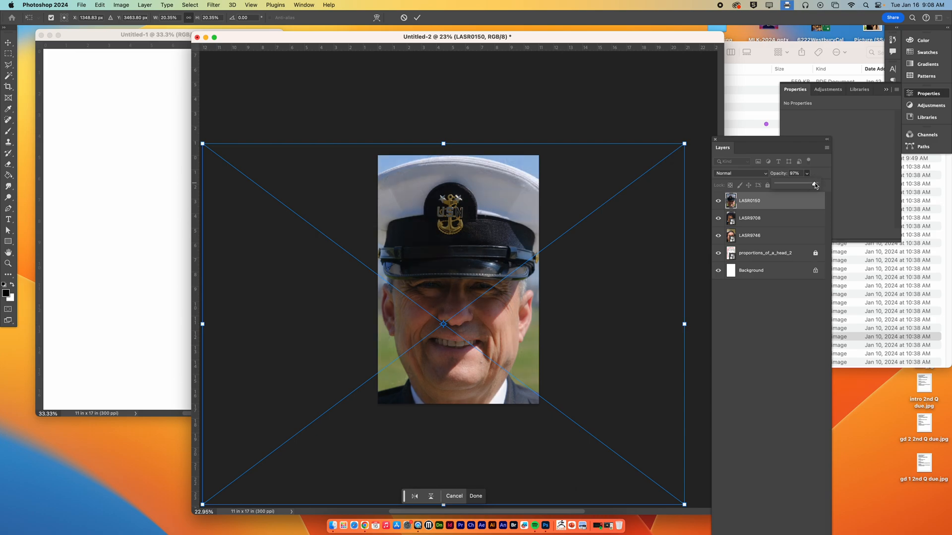
{"action": "left_click_drag", "start_coordinate": [615, 117], "coordinate": [612, 114]}
{"action": "left_click_drag", "start_coordinate": [513, 204], "coordinate": [512, 204]}
Step: Toggle the LASR0150 layer's visibility repeatedly to check its alignment against the headshot below, leaving it shown
{"action": "left_click", "coordinate": [719, 202]}
{"action": "left_click", "coordinate": [719, 202]}
{"action": "left_click", "coordinate": [719, 202]}
{"action": "left_click", "coordinate": [720, 202]}
{"action": "left_click", "coordinate": [719, 202]}
{"action": "left_click", "coordinate": [719, 202]}
{"action": "left_click", "coordinate": [720, 202]}
{"action": "left_click", "coordinate": [720, 202]}
{"action": "left_click", "coordinate": [720, 203]}
{"action": "left_click", "coordinate": [720, 203]}
Step: Hide the proportions_of_a_head_2 template layer and rasterize the three headshot layers together
{"action": "left_click_drag", "start_coordinate": [748, 146], "coordinate": [642, 80]}
{"action": "key", "text": "super+0"}
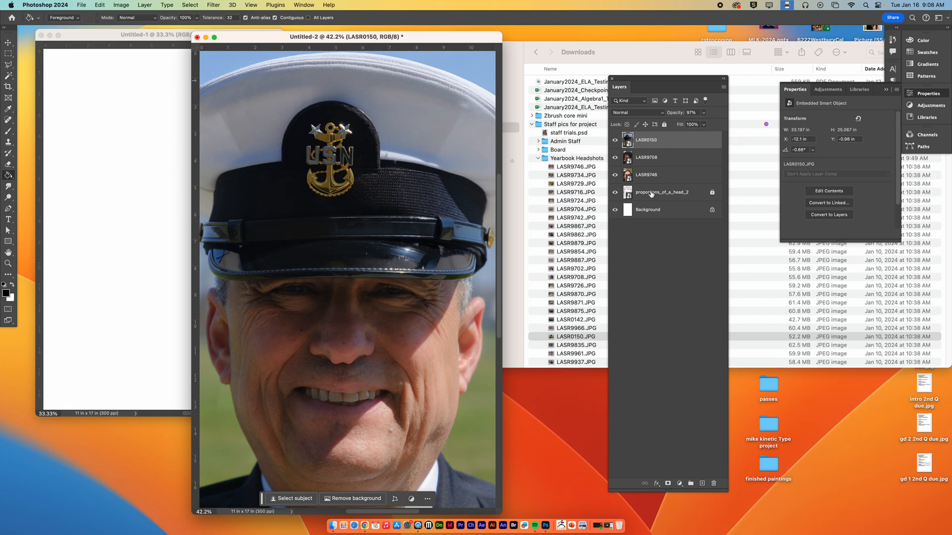
{"action": "left_click", "coordinate": [615, 192]}
{"action": "left_click", "coordinate": [674, 176], "text": "shift"}
{"action": "right_click", "coordinate": [686, 177]}
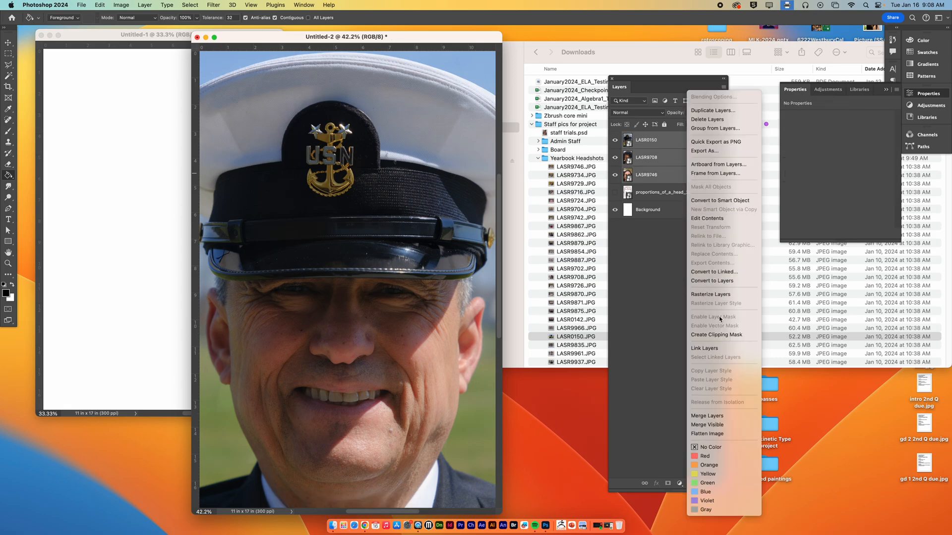
{"action": "left_click", "coordinate": [722, 295]}
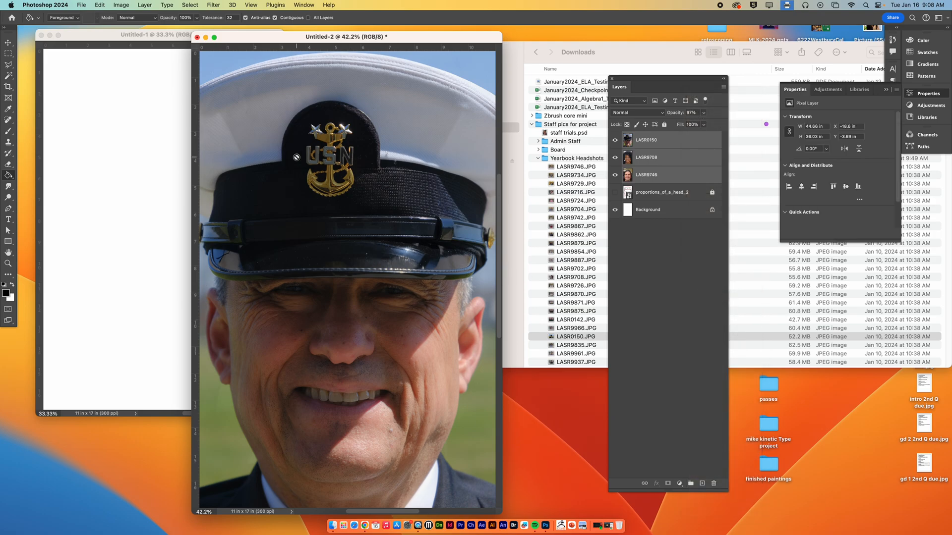
Step: Examine the composite face reference images attached to the Black History Month Digital Arts Project email in Chrome, then return to Photoshop
{"action": "left_click", "coordinate": [610, 529]}
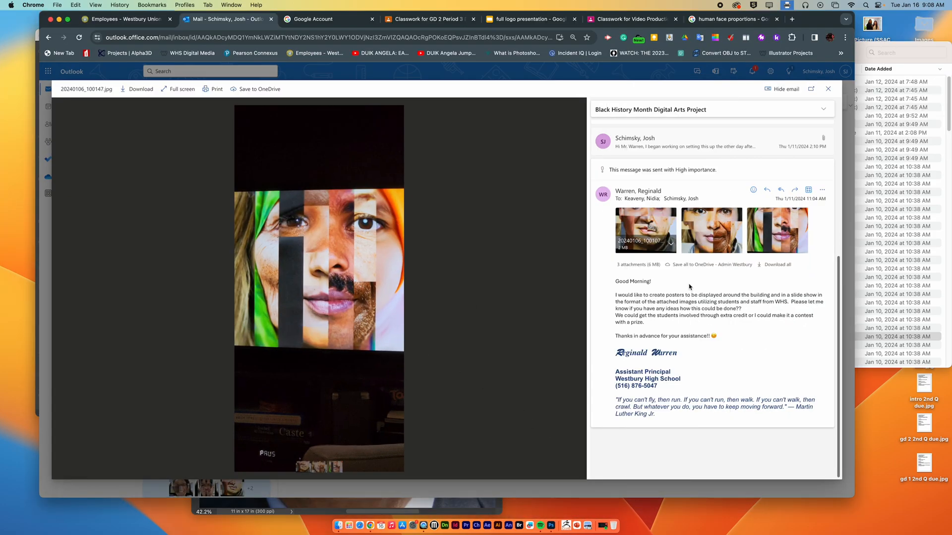
{"action": "left_click", "coordinate": [714, 237]}
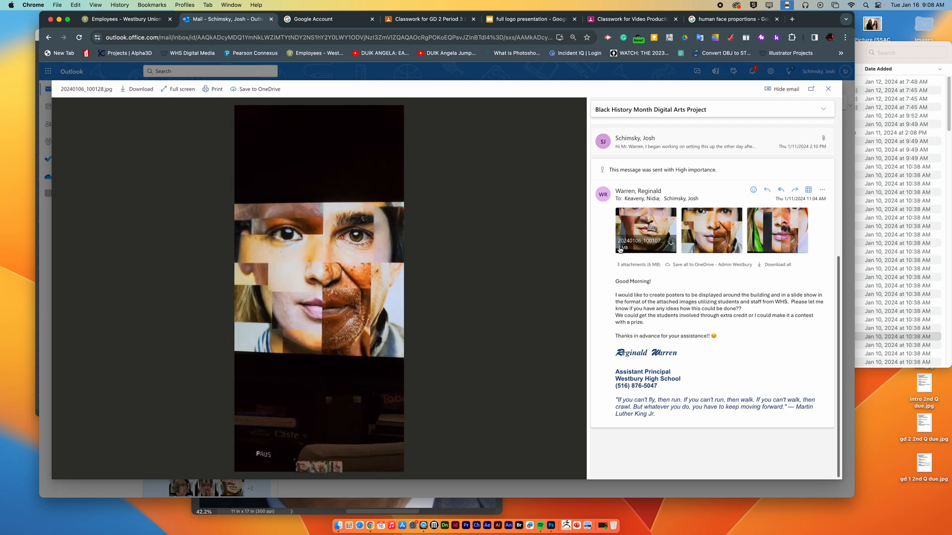
{"action": "left_click", "coordinate": [649, 229]}
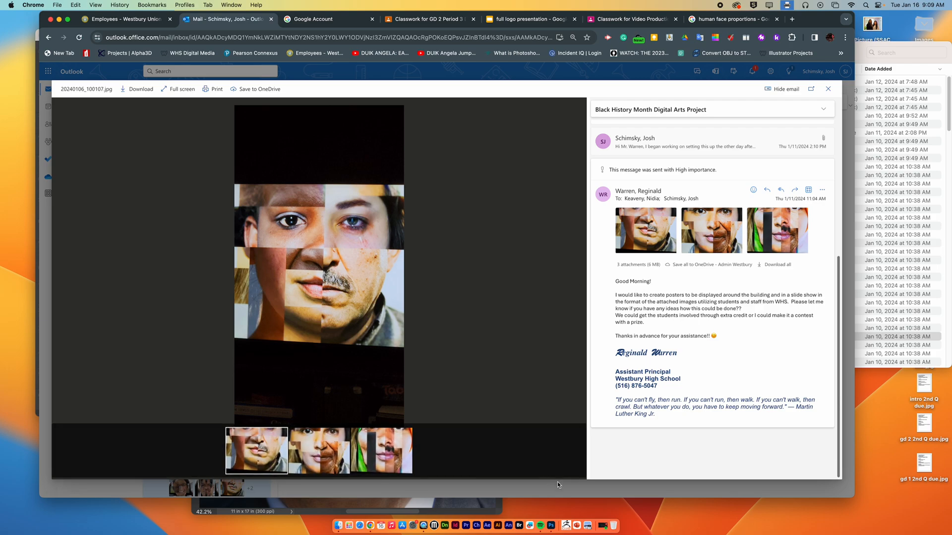
{"action": "left_click", "coordinate": [472, 507]}
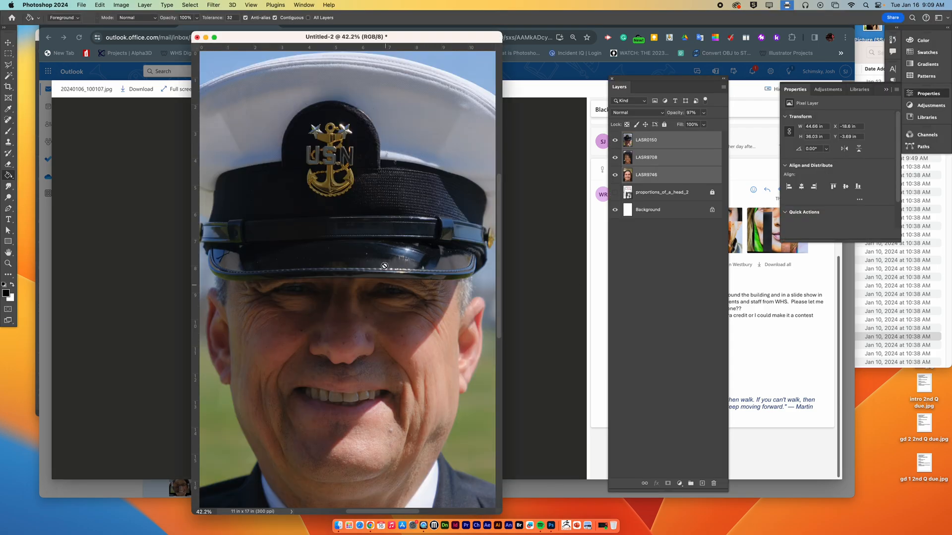
{"action": "left_click", "coordinate": [751, 323]}
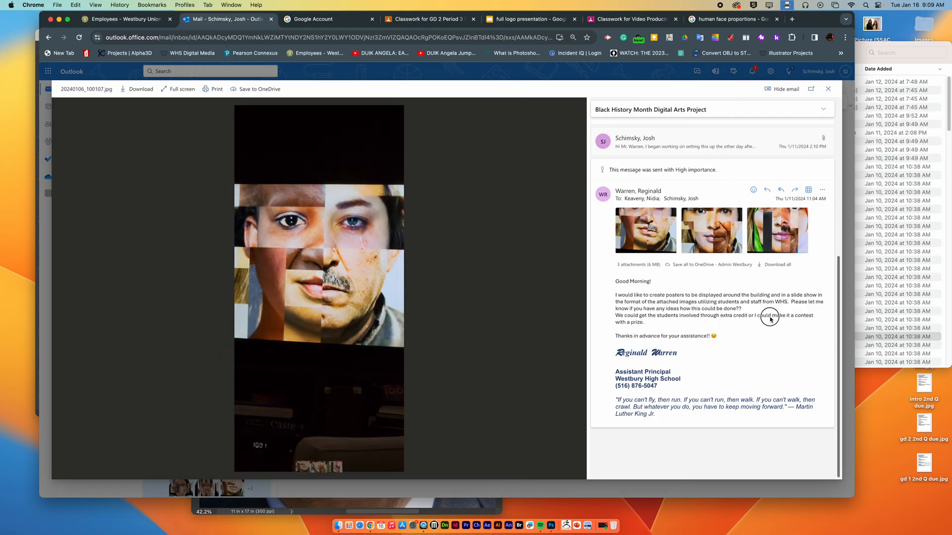
{"action": "left_click", "coordinate": [59, 19]}
{"action": "left_click", "coordinate": [235, 36]}
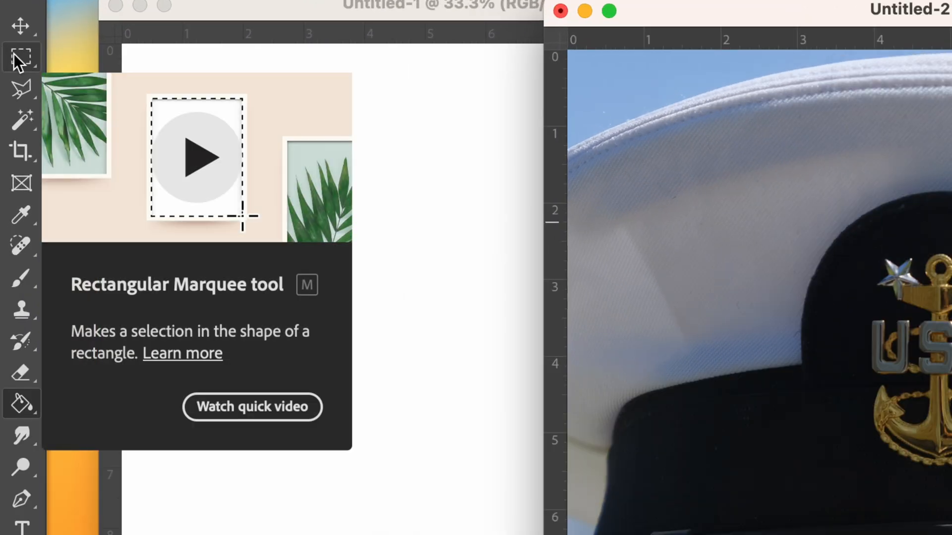
Step: Activate the Polygonal Lasso tool after reviewing the marquee options, and move the Untitled-2 window slightly lower
{"action": "left_click", "coordinate": [19, 59]}
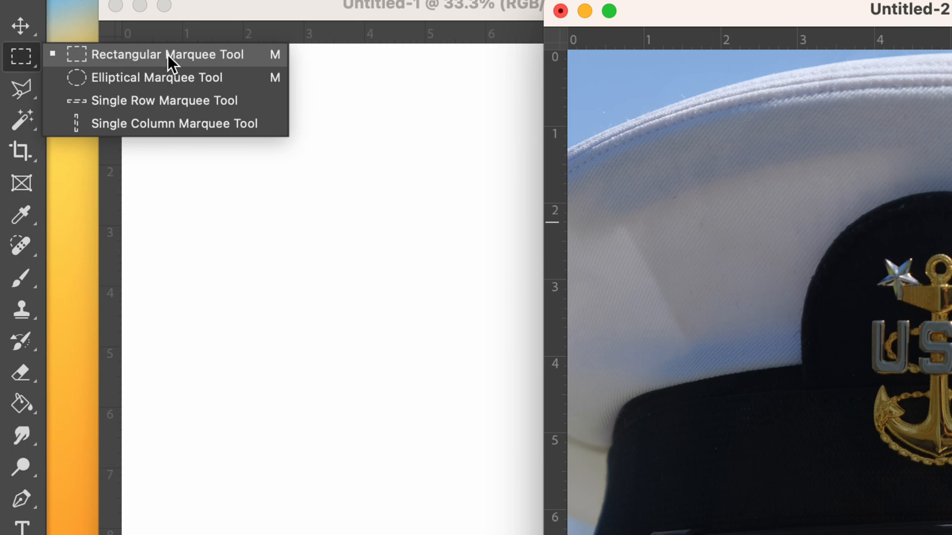
{"action": "left_click", "coordinate": [21, 82]}
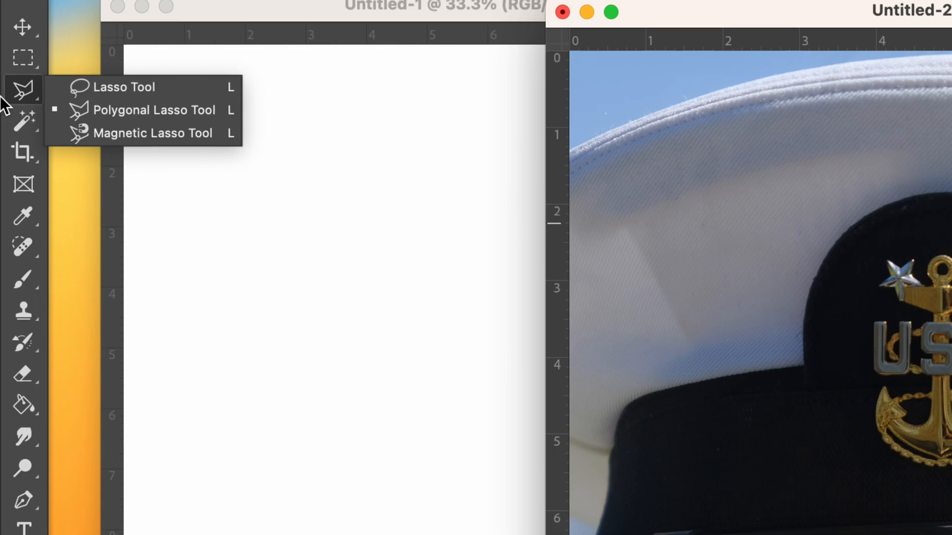
{"action": "left_click", "coordinate": [29, 86]}
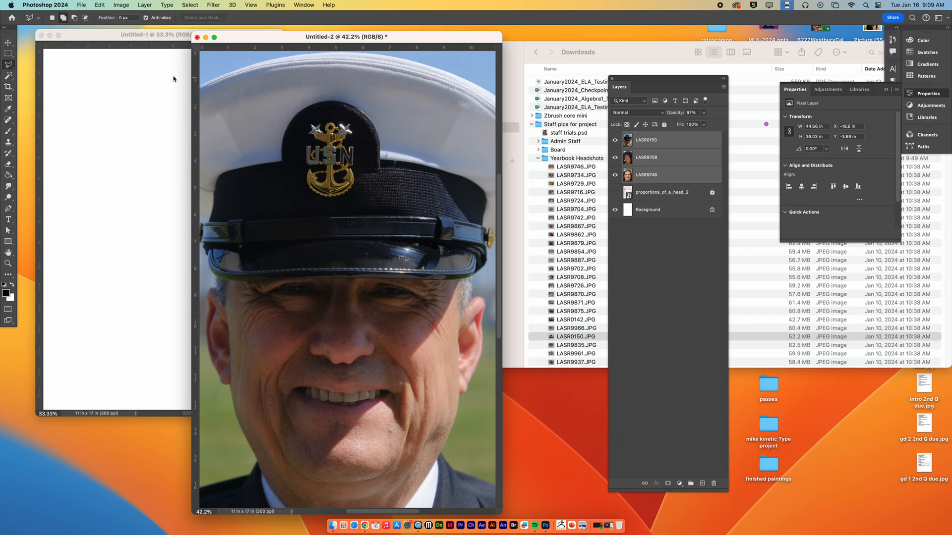
{"action": "mouse_move", "coordinate": [264, 45]}
{"action": "left_mouse_down"}
{"action": "mouse_move", "coordinate": [188, 45]}
{"action": "mouse_move", "coordinate": [260, 62]}
{"action": "left_mouse_up"}
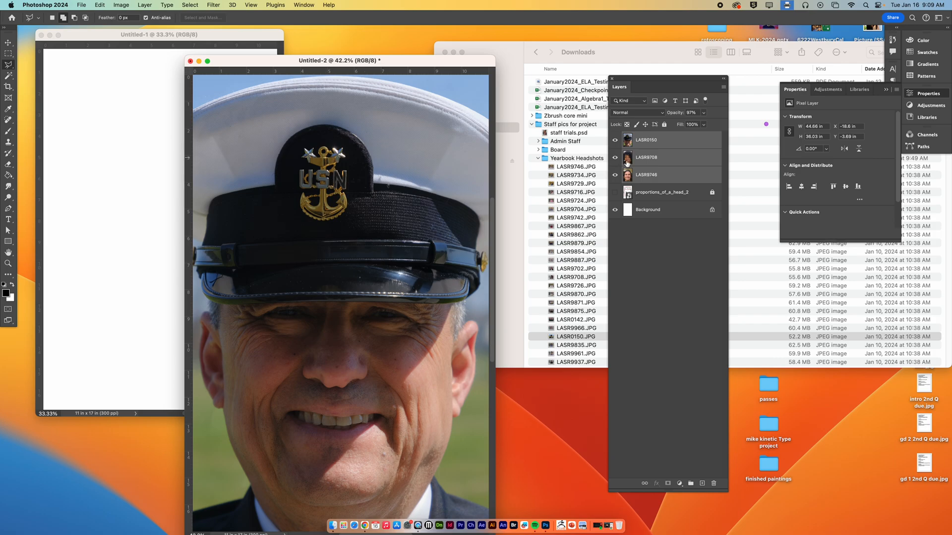
Step: Open staff trials.psd and delete the eight copy layers, from LASR9527 copy down to LASR9544 copy
{"action": "double_click", "coordinate": [545, 133]}
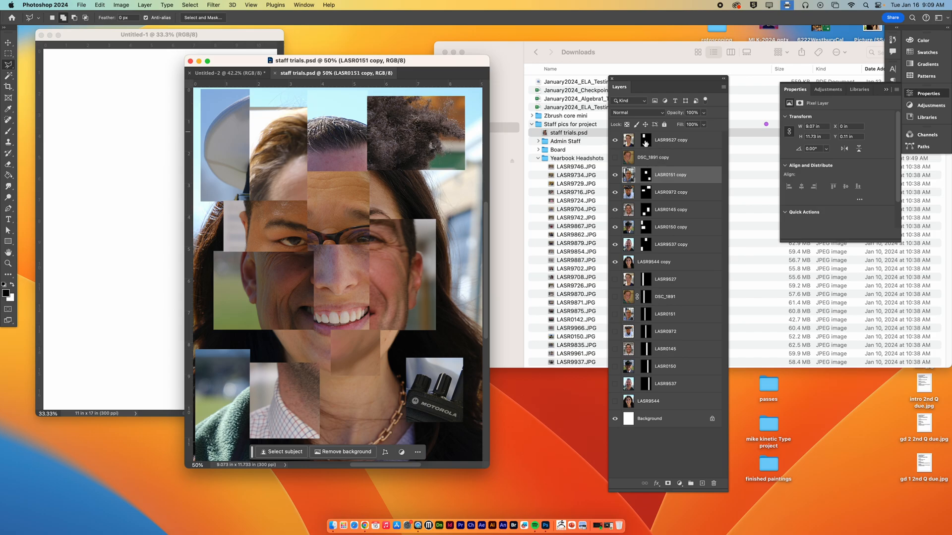
{"action": "left_click", "coordinate": [645, 142]}
{"action": "left_click", "coordinate": [658, 262], "text": "shift"}
{"action": "key", "text": "Delete"}
Step: Delete the layer masks, without applying them, from LASR9527, DSC_1891, LASR0151, LASR0972, LASR0145, LASR0150 and LASR9537
{"action": "left_click_drag", "start_coordinate": [650, 145], "coordinate": [714, 484]}
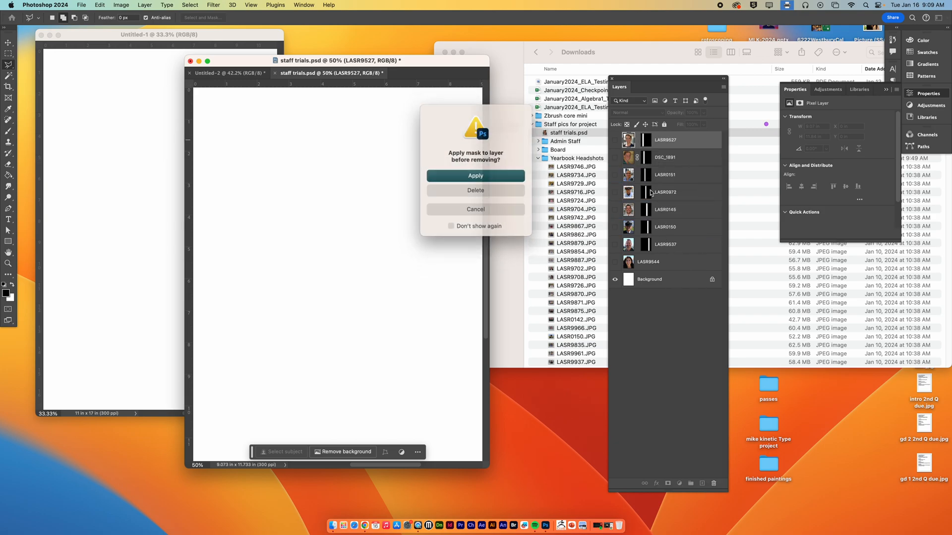
{"action": "left_click", "coordinate": [490, 191]}
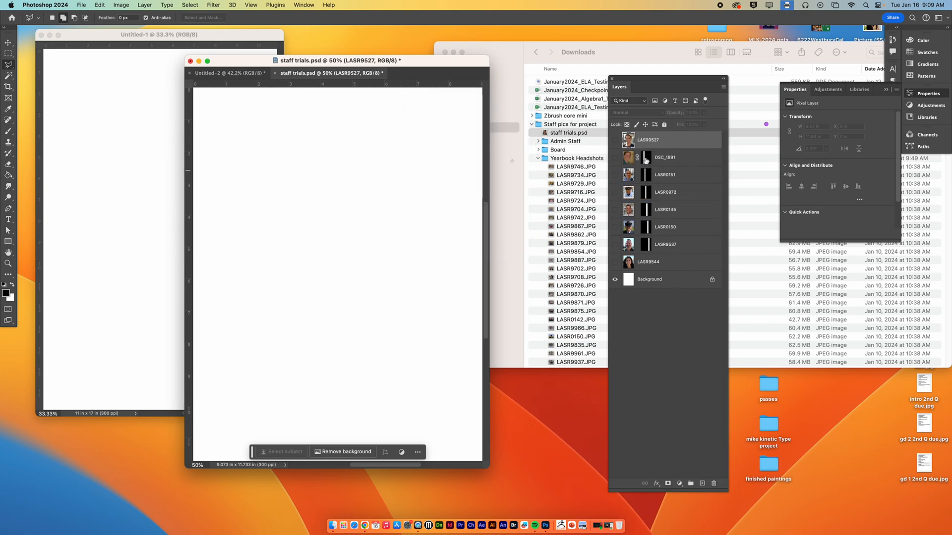
{"action": "left_click", "coordinate": [646, 157]}
{"action": "key", "text": "Delete"}
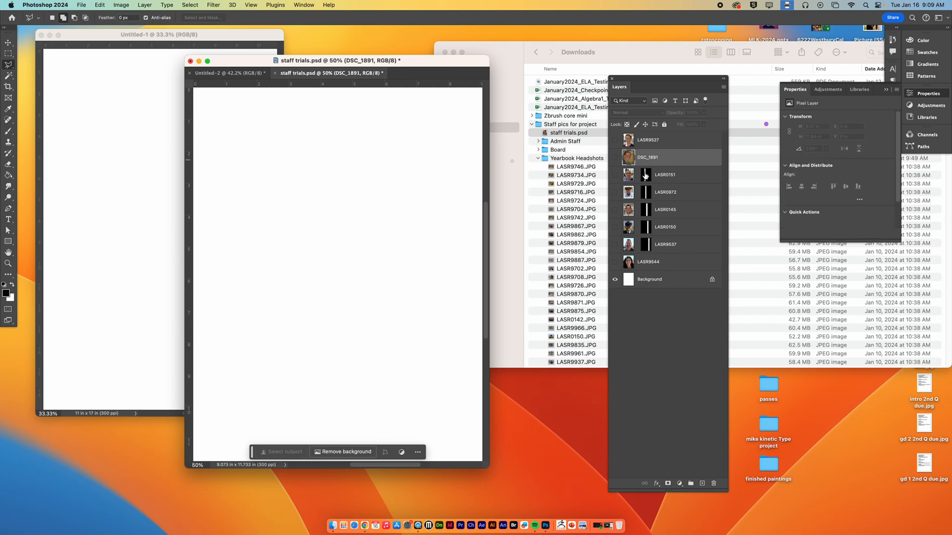
{"action": "left_click", "coordinate": [646, 176]}
{"action": "key", "text": "Delete"}
{"action": "left_click", "coordinate": [647, 195]}
{"action": "key", "text": "Delete"}
{"action": "left_click", "coordinate": [646, 211]}
{"action": "key", "text": "Delete"}
{"action": "left_click", "coordinate": [647, 227]}
{"action": "key", "text": "Delete"}
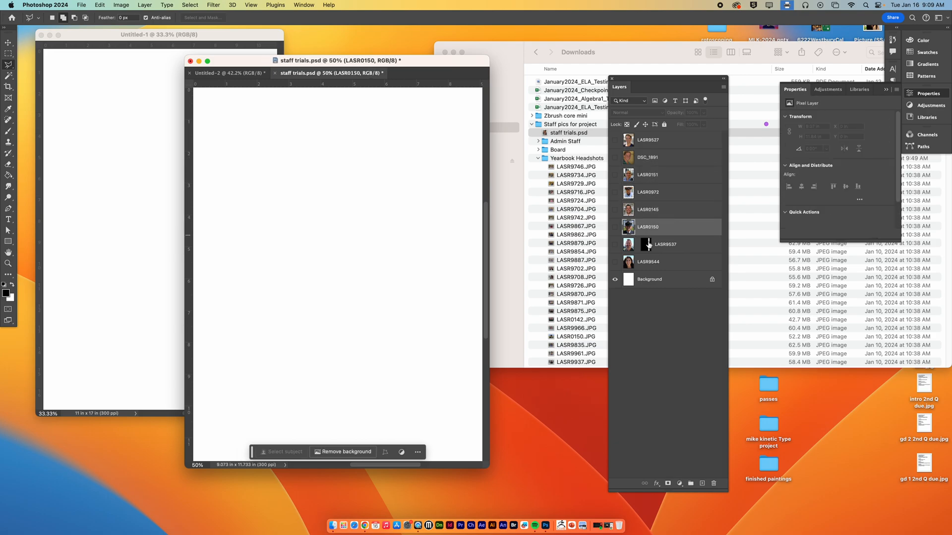
{"action": "left_click", "coordinate": [650, 242]}
{"action": "key", "text": "Delete"}
Step: Show the layers LASR9544, LASR9537, LASR0150, LASR0145, LASR0972 and LASR0151
{"action": "left_click", "coordinate": [615, 263]}
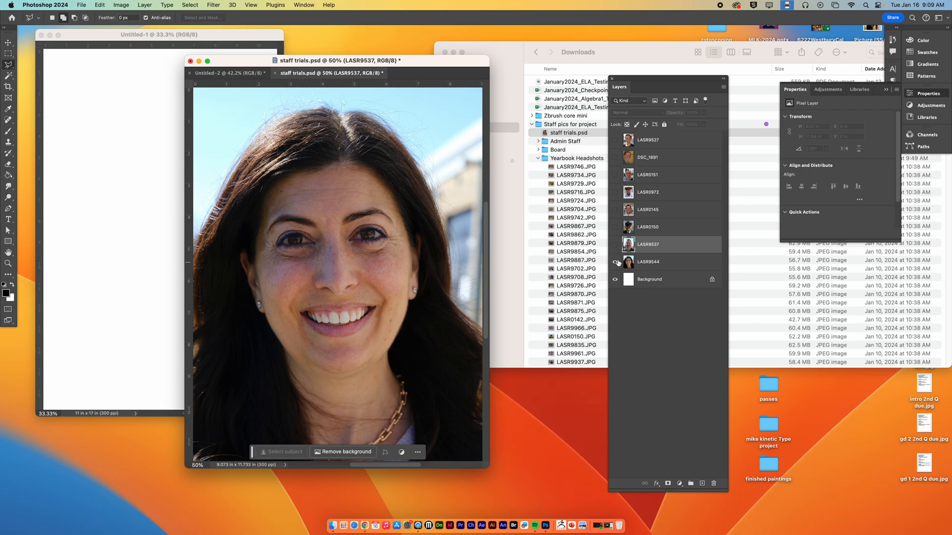
{"action": "left_click", "coordinate": [615, 245]}
{"action": "left_click", "coordinate": [615, 227]}
{"action": "left_click", "coordinate": [615, 210]}
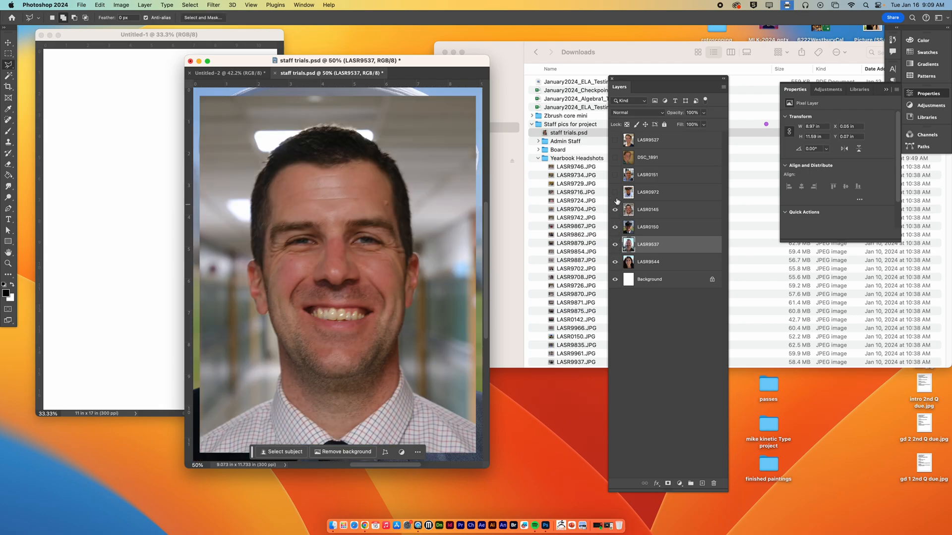
{"action": "left_click", "coordinate": [615, 193]}
{"action": "left_click", "coordinate": [615, 175]}
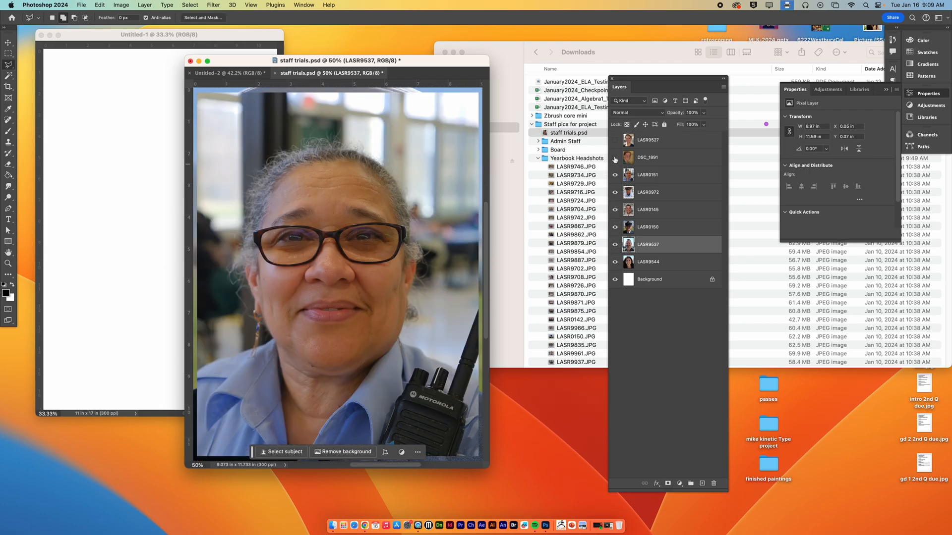
Step: Toggle the visibility of DSC_1891 and LASR9527 in turn to review both headshots, leaving them hidden
{"action": "left_click", "coordinate": [615, 157]}
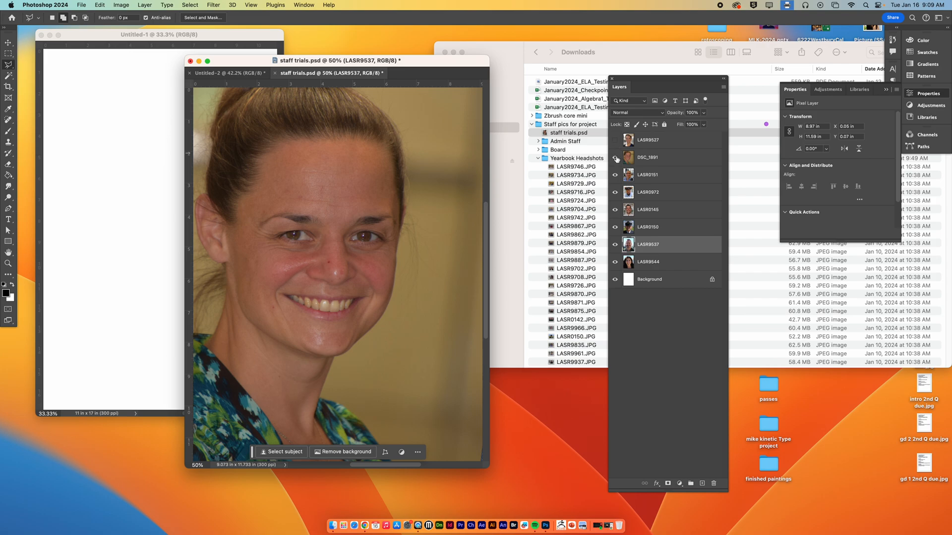
{"action": "left_click", "coordinate": [656, 160]}
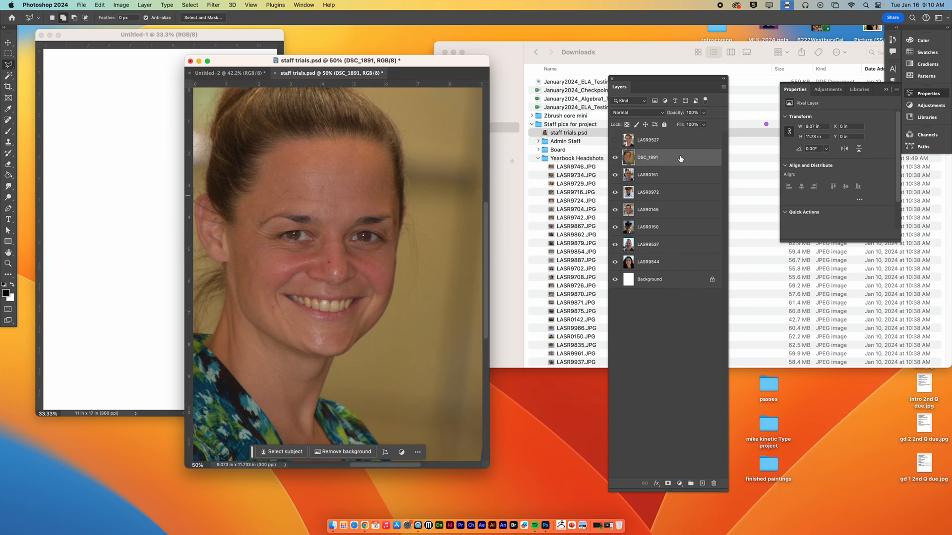
{"action": "left_click", "coordinate": [615, 158]}
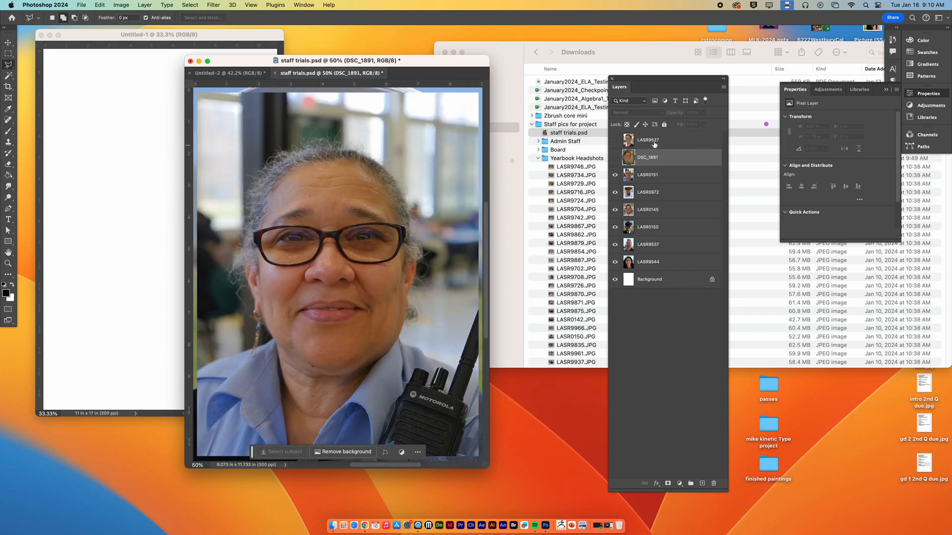
{"action": "left_click", "coordinate": [653, 141]}
{"action": "left_click", "coordinate": [615, 141]}
{"action": "left_click", "coordinate": [615, 141]}
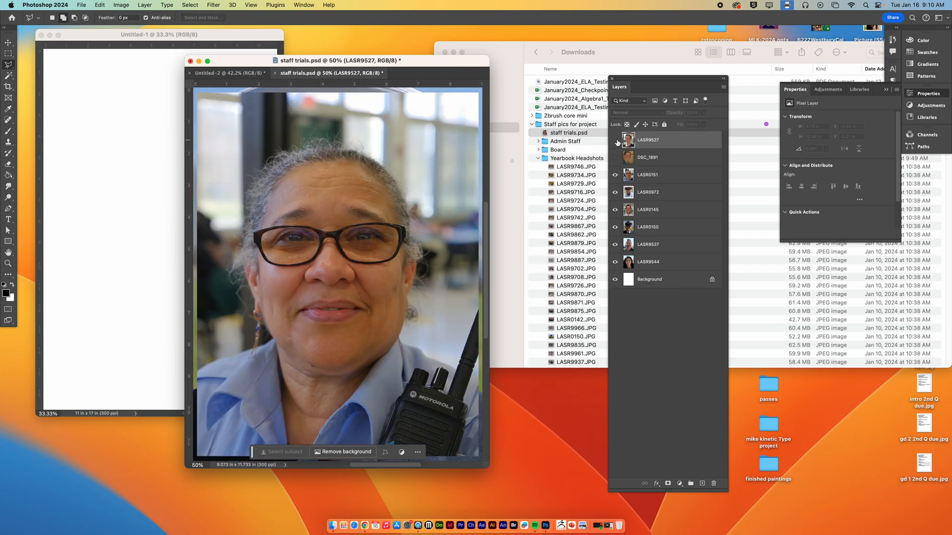
Step: Delete the hidden DSC_1891 and LASR9527 headshot layers
{"action": "key", "text": "super+equal"}
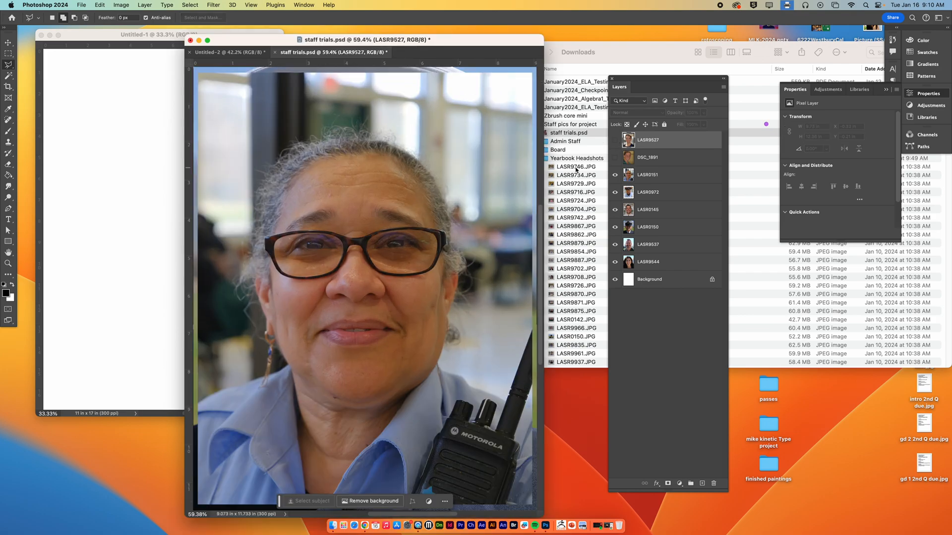
{"action": "left_click", "coordinate": [655, 158]}
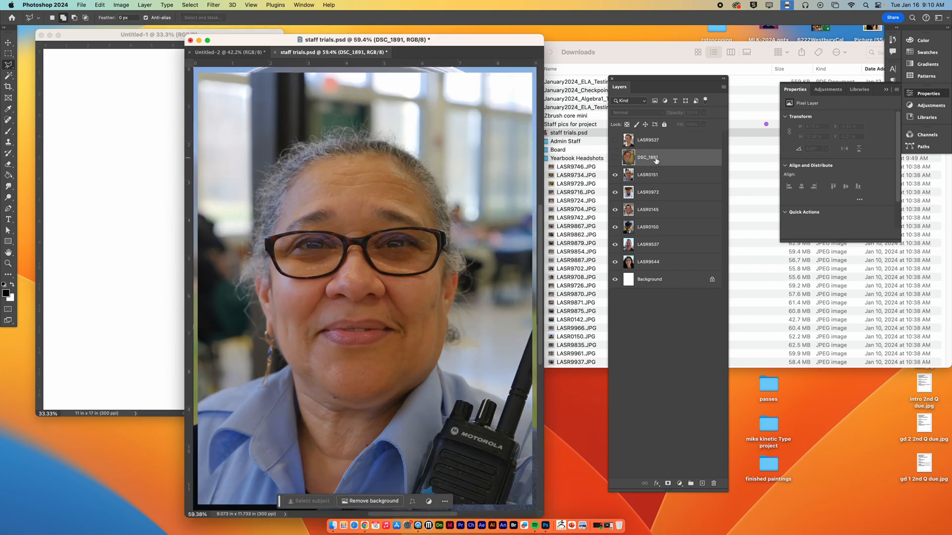
{"action": "key", "text": "Delete"}
{"action": "left_click", "coordinate": [657, 145]}
{"action": "key", "text": "Delete"}
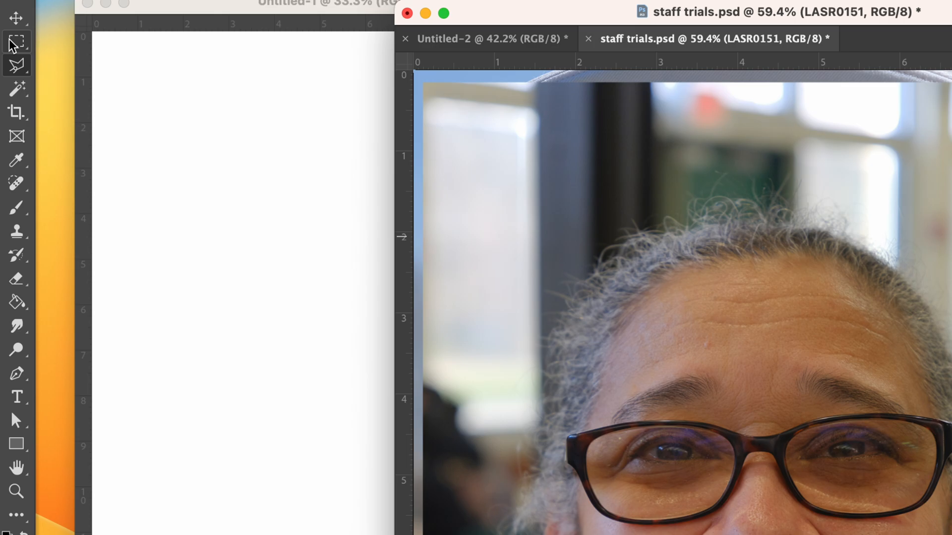
Step: Mask the LASR0151 layer to a Rectangular Marquee selection around the mouth, about 2.54 by 1.23 in
{"action": "right_click", "coordinate": [10, 45]}
{"action": "right_click", "coordinate": [19, 67]}
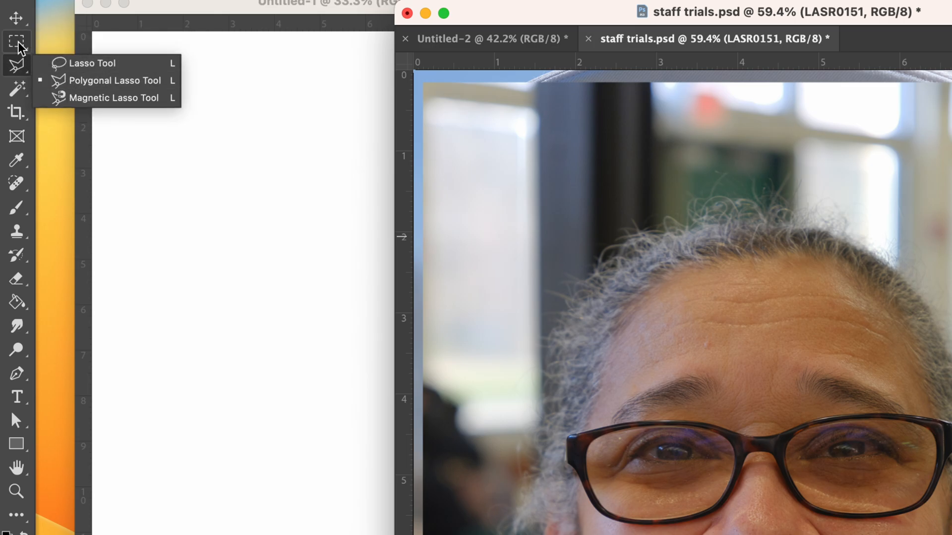
{"action": "left_click", "coordinate": [16, 43]}
{"action": "right_click", "coordinate": [15, 41]}
{"action": "left_click", "coordinate": [57, 41]}
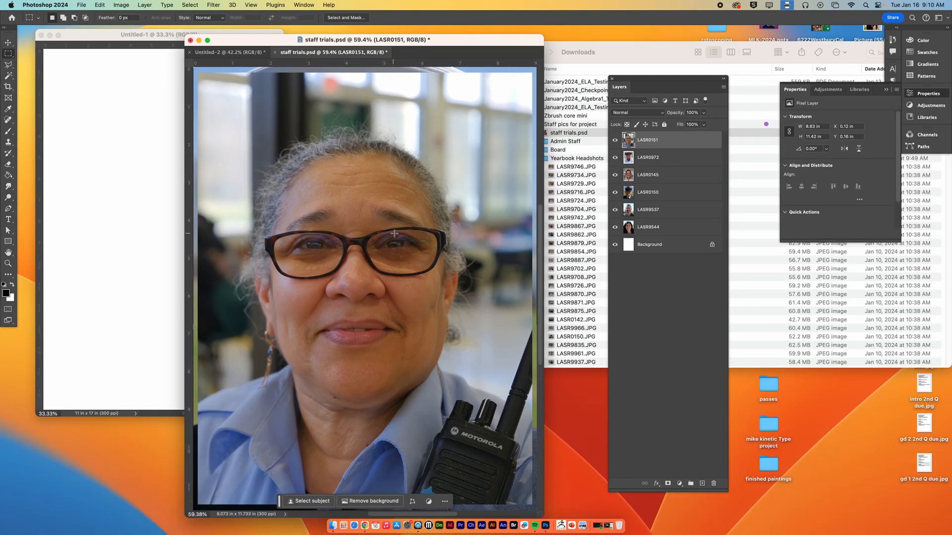
{"action": "left_click_drag", "start_coordinate": [309, 307], "coordinate": [404, 353]}
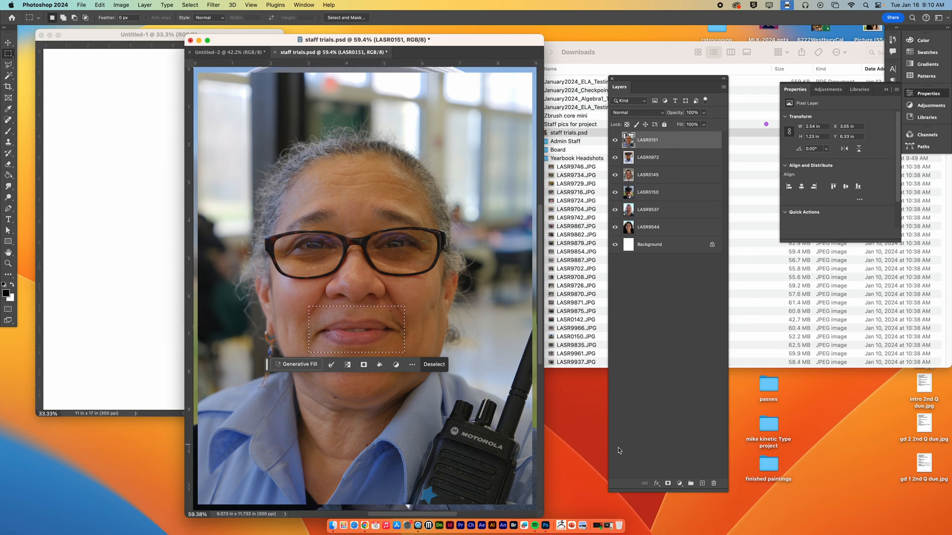
{"action": "left_click_drag", "start_coordinate": [687, 493], "coordinate": [686, 309]}
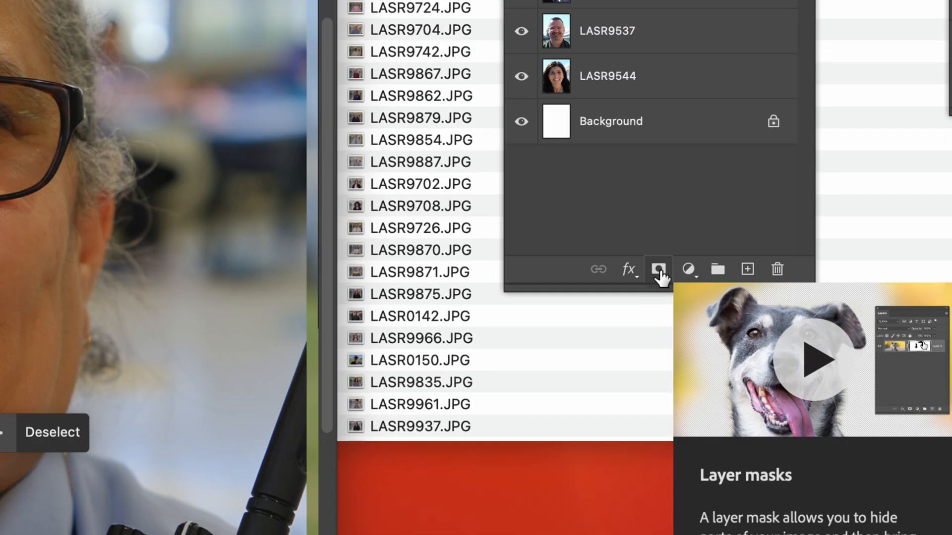
{"action": "left_click", "coordinate": [657, 269]}
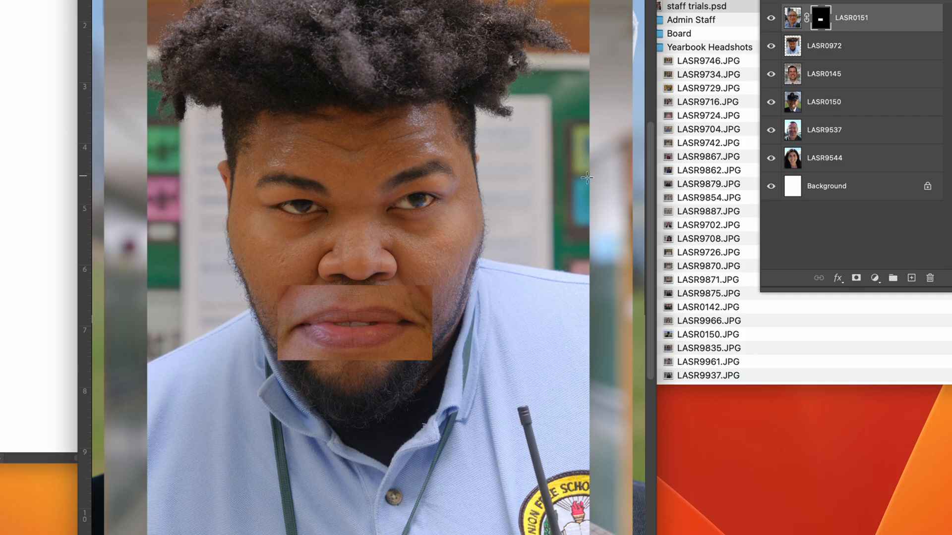
Step: Mask the LASR0972 layer to a wide Rectangular Marquee selection across the hair, about 7.02 by 2.14 in
{"action": "left_click", "coordinate": [843, 47]}
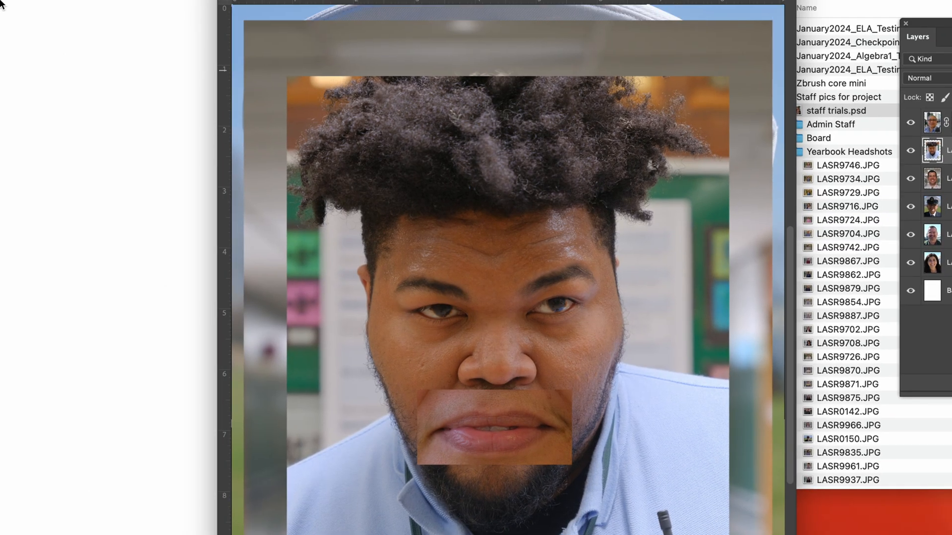
{"action": "right_click", "coordinate": [15, 82]}
{"action": "left_click", "coordinate": [45, 79]}
{"action": "right_click", "coordinate": [521, 389]}
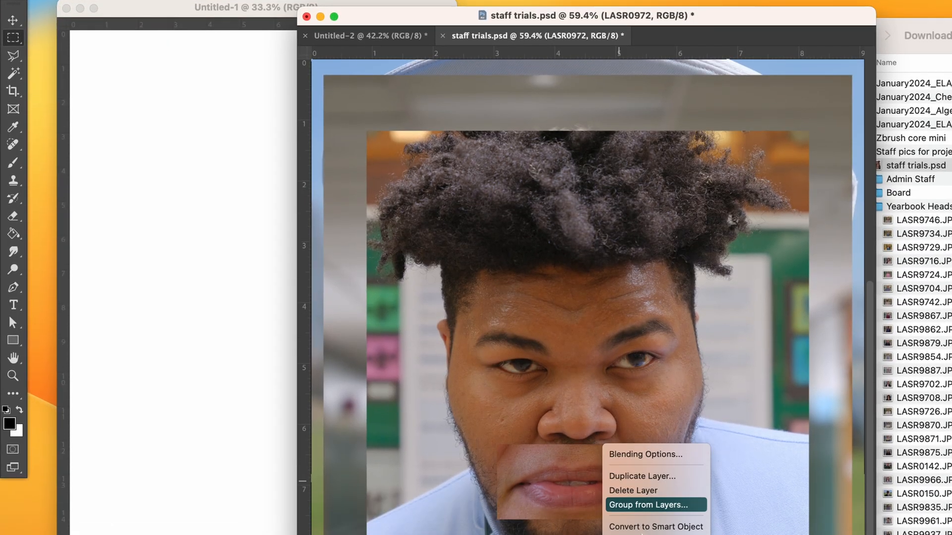
{"action": "left_click", "coordinate": [648, 504]}
{"action": "left_click", "coordinate": [876, 263]}
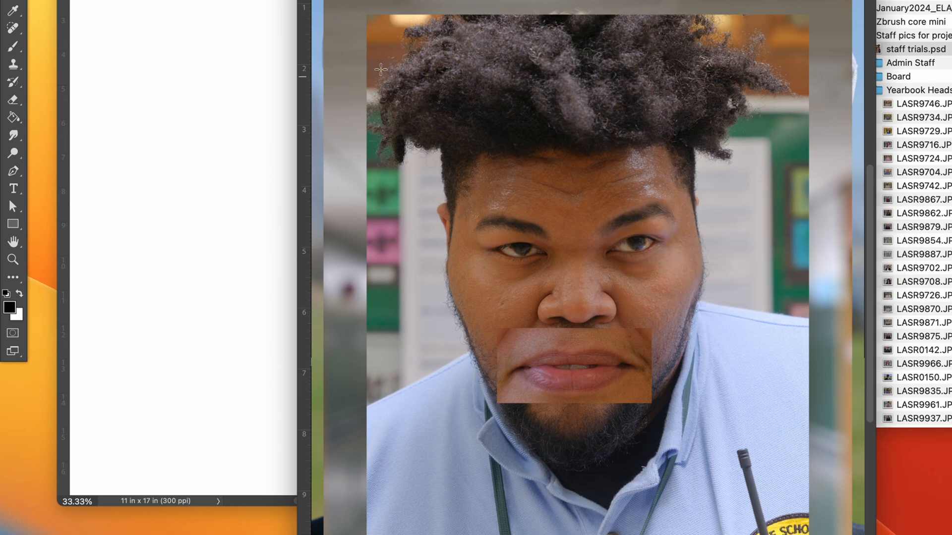
{"action": "left_click_drag", "start_coordinate": [369, 35], "coordinate": [797, 165]}
{"action": "key", "text": "super+plus"}
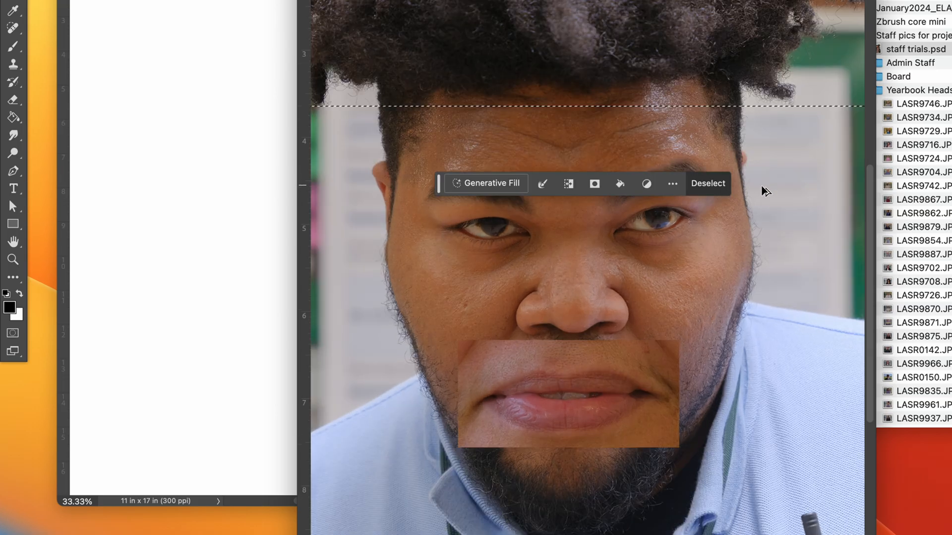
{"action": "key", "text": "super+minus"}
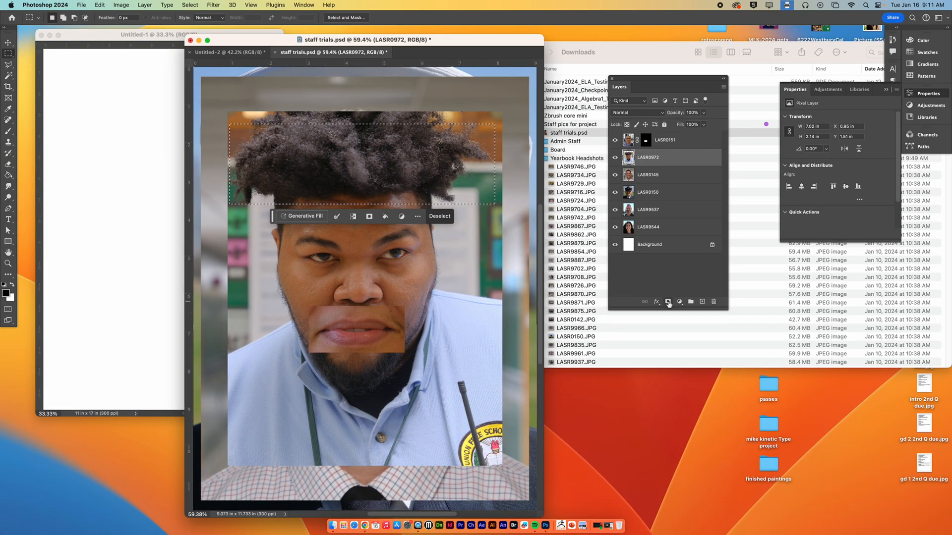
{"action": "left_click", "coordinate": [668, 302]}
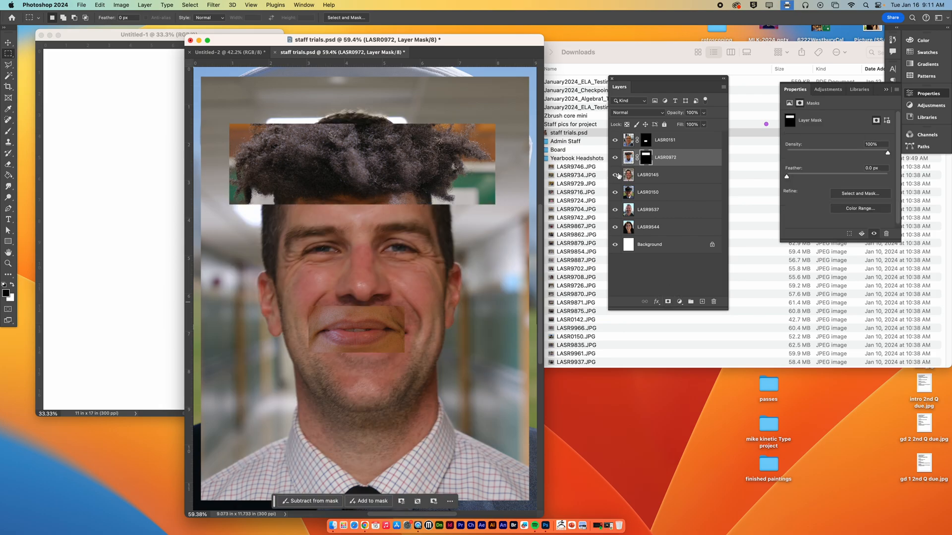
Step: Mask the LASR0145 layer to a rectangular selection around the eye on the left side of the face
{"action": "left_click", "coordinate": [659, 176]}
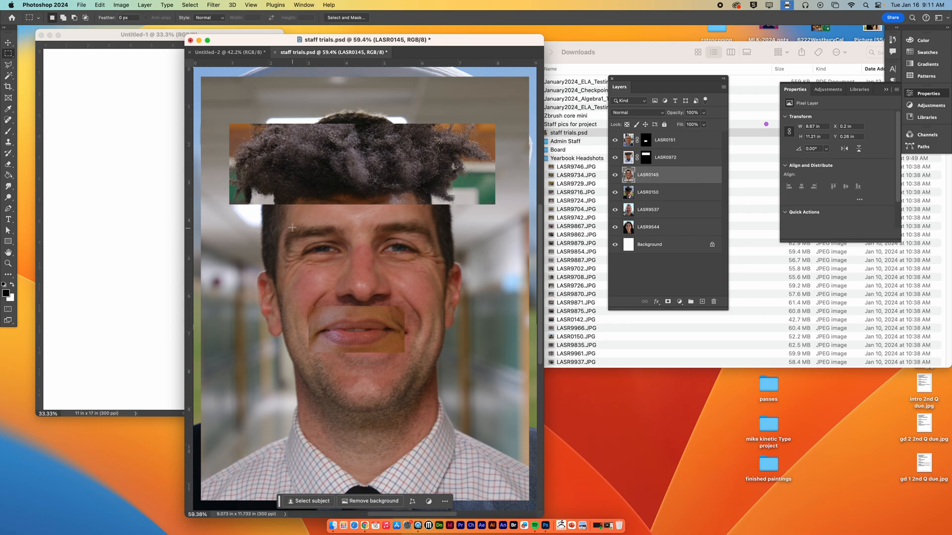
{"action": "left_click_drag", "start_coordinate": [272, 216], "coordinate": [358, 271]}
{"action": "left_click", "coordinate": [668, 301]}
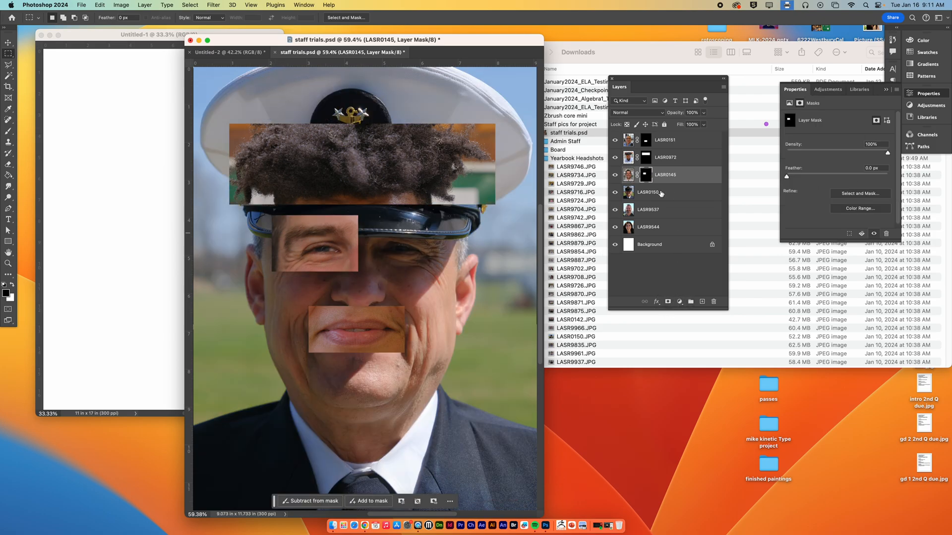
Step: Mask the LASR0150 layer to a tall rectangular selection over the ear and cheek on the left side of the face
{"action": "left_click", "coordinate": [664, 192]}
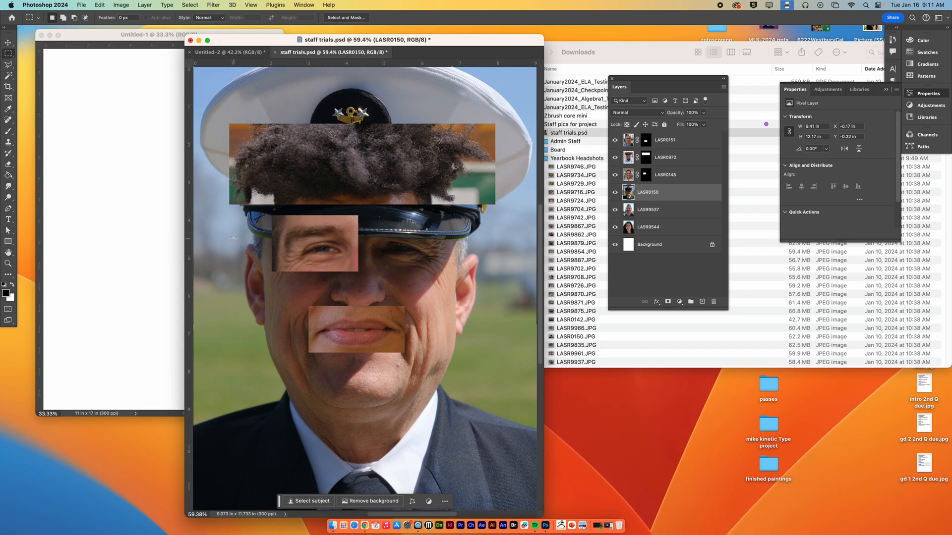
{"action": "left_click_drag", "start_coordinate": [231, 234], "coordinate": [308, 379]}
{"action": "left_click", "coordinate": [668, 302]}
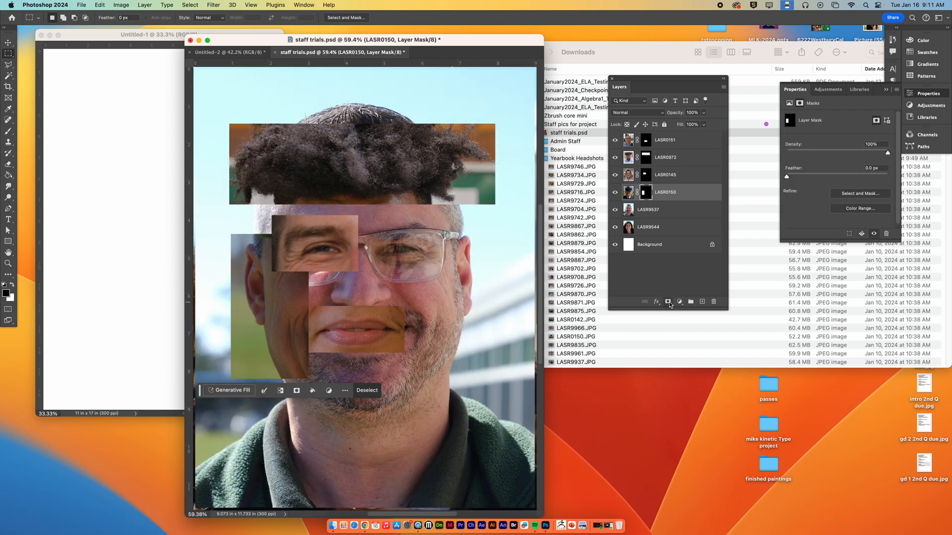
Step: Mask the LASR9537 layer to a rectangular selection around the eyeglass lens and ear on the right side of the face
{"action": "left_click", "coordinate": [662, 210]}
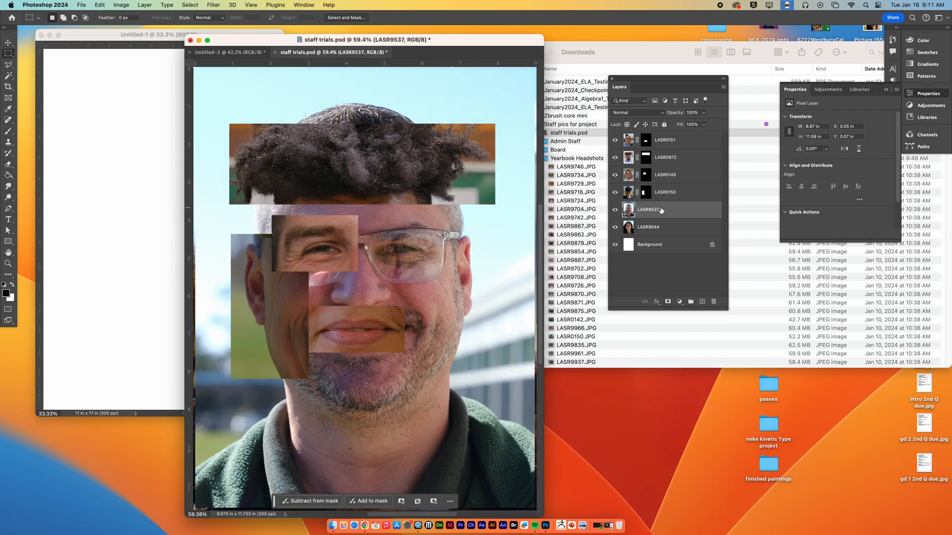
{"action": "left_click_drag", "start_coordinate": [359, 215], "coordinate": [489, 295]}
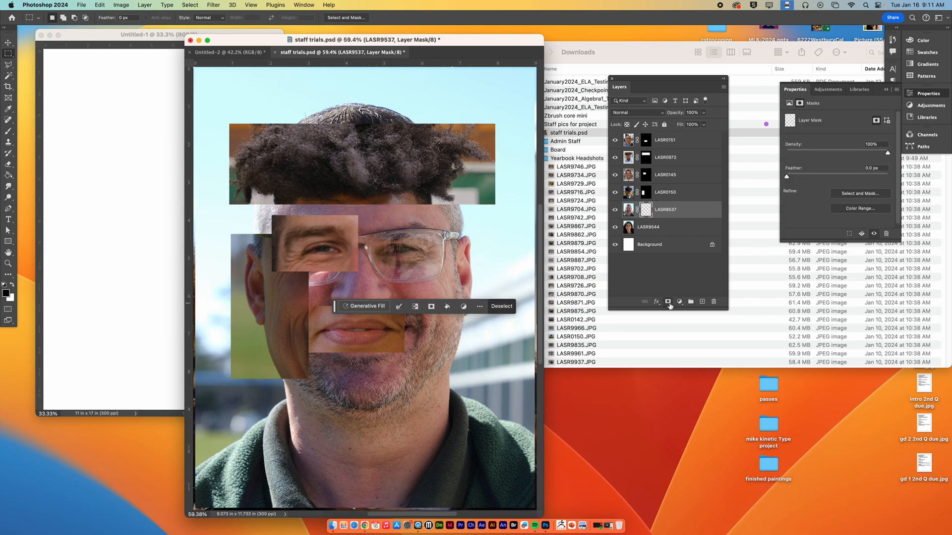
{"action": "left_click", "coordinate": [667, 302]}
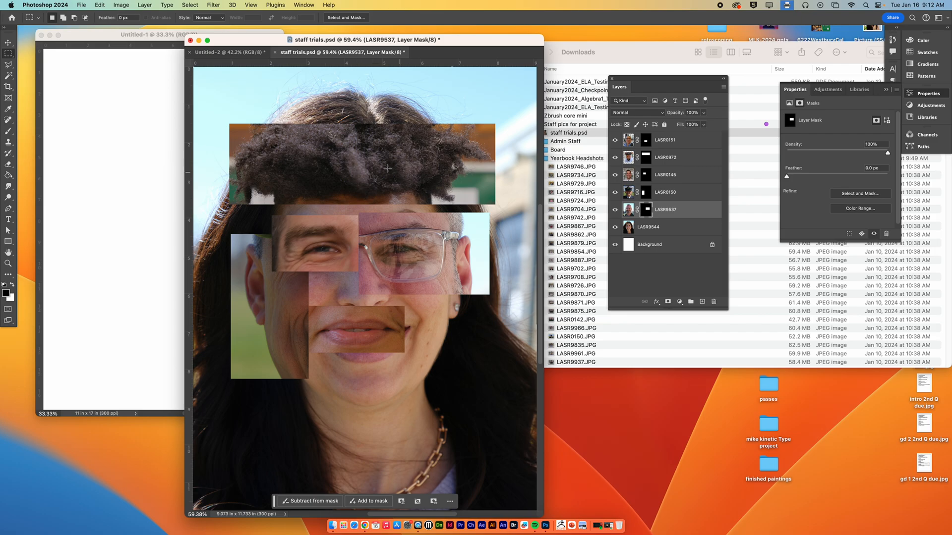
Step: Activate the Move tool and unlink the LASR0972 layer's image from its mask
{"action": "left_click", "coordinate": [13, 44]}
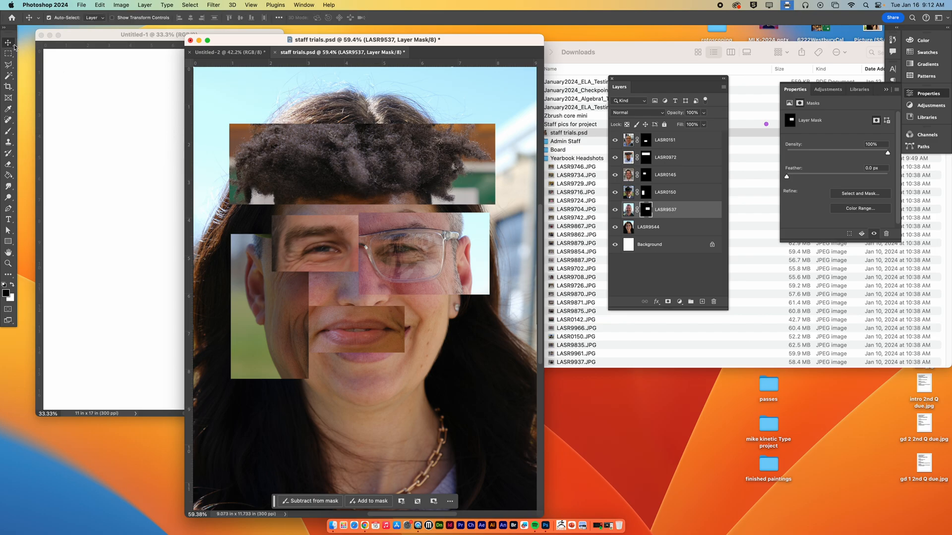
{"action": "left_click", "coordinate": [674, 162]}
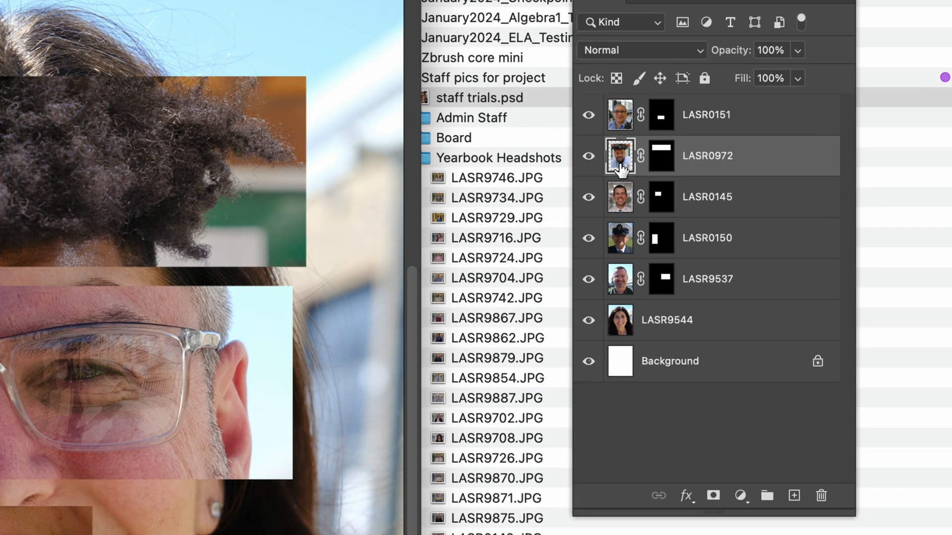
{"action": "left_click", "coordinate": [640, 156]}
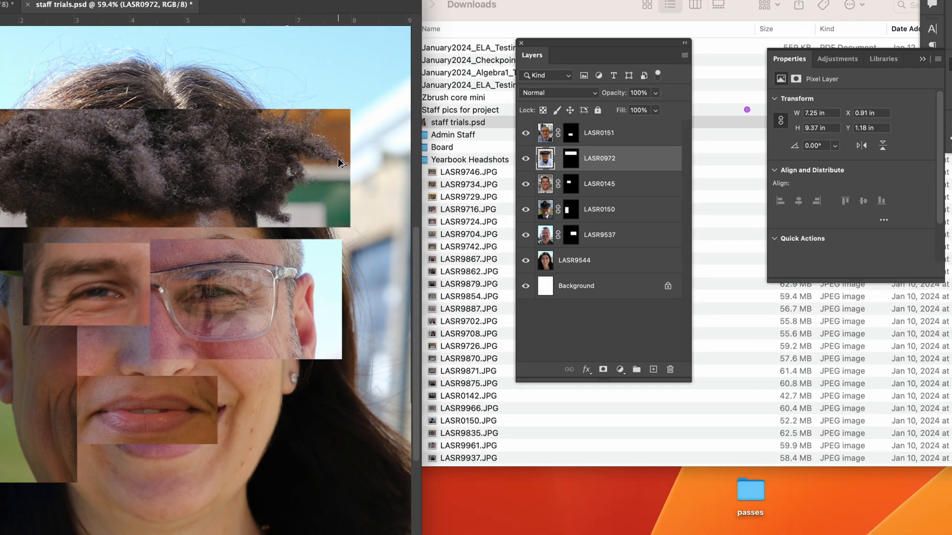
Step: Enlarge the LASR0972 image inside its fixed mask to about 9.29 × 12 in and reposition the hair over the forehead
{"action": "key", "text": "super+t"}
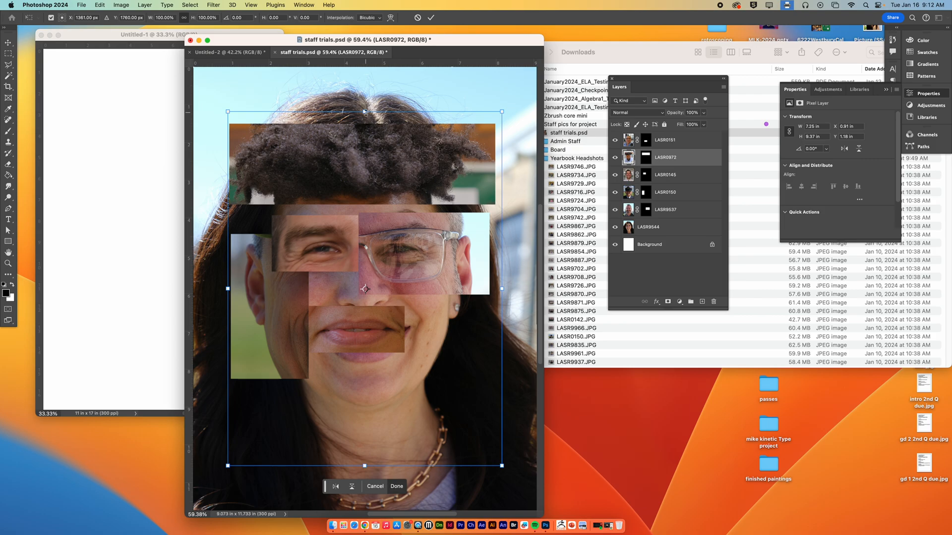
{"action": "left_click_drag", "start_coordinate": [365, 112], "coordinate": [377, 95]}
{"action": "left_click_drag", "start_coordinate": [403, 148], "coordinate": [407, 152]}
{"action": "left_click_drag", "start_coordinate": [369, 92], "coordinate": [370, 75]}
{"action": "left_click_drag", "start_coordinate": [413, 149], "coordinate": [415, 155]}
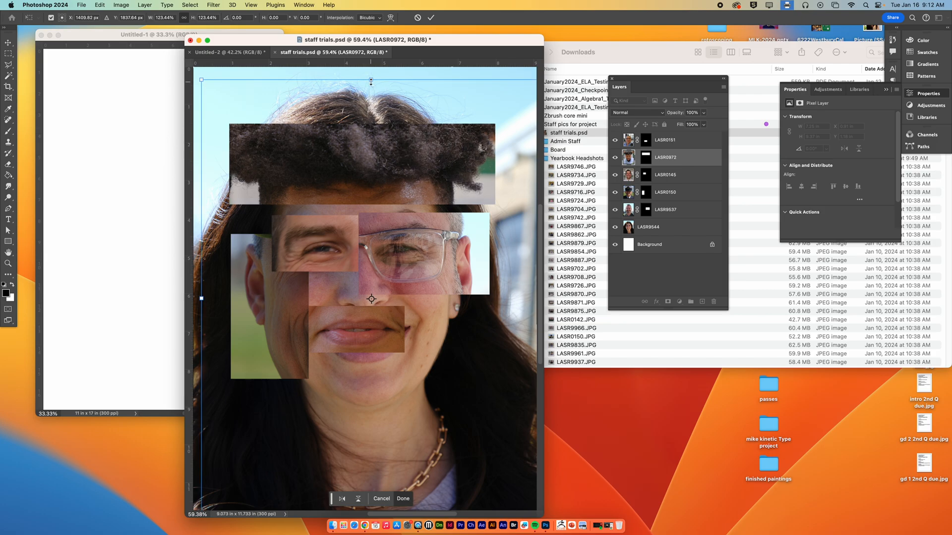
{"action": "key", "text": "Return"}
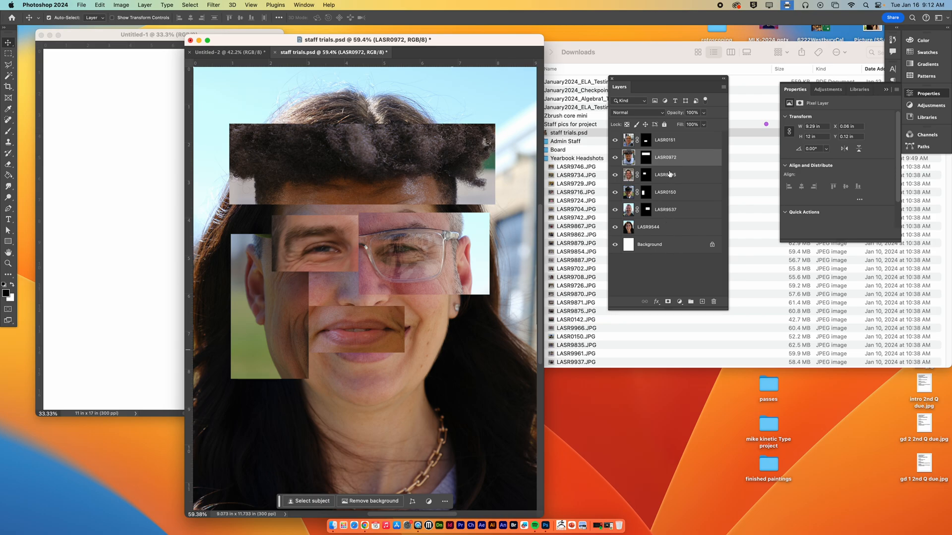
Step: Scale the LASR0151 image inside its mask to about 130.90% and shift it so the lips fill the mouth rectangle
{"action": "left_click", "coordinate": [629, 142]}
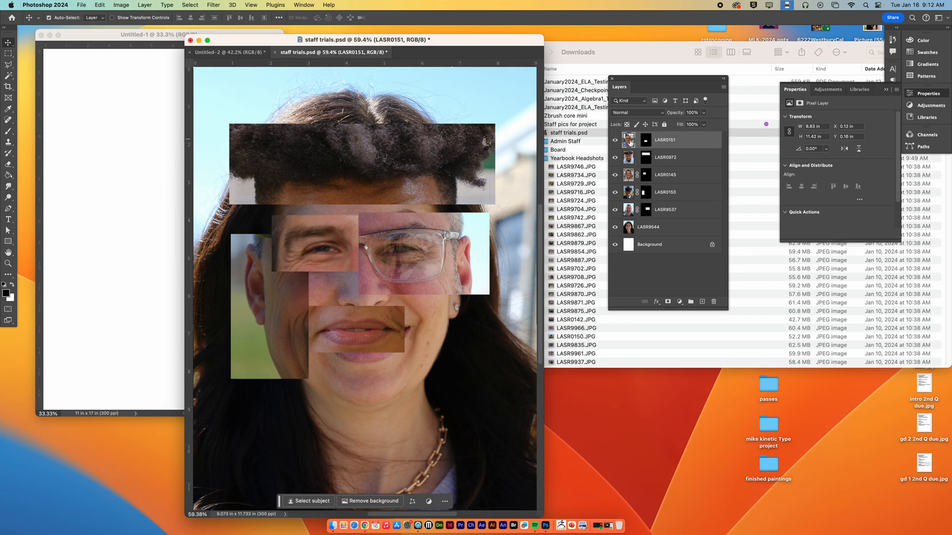
{"action": "left_click_drag", "start_coordinate": [379, 327], "coordinate": [382, 328]}
{"action": "key", "text": "super+t"}
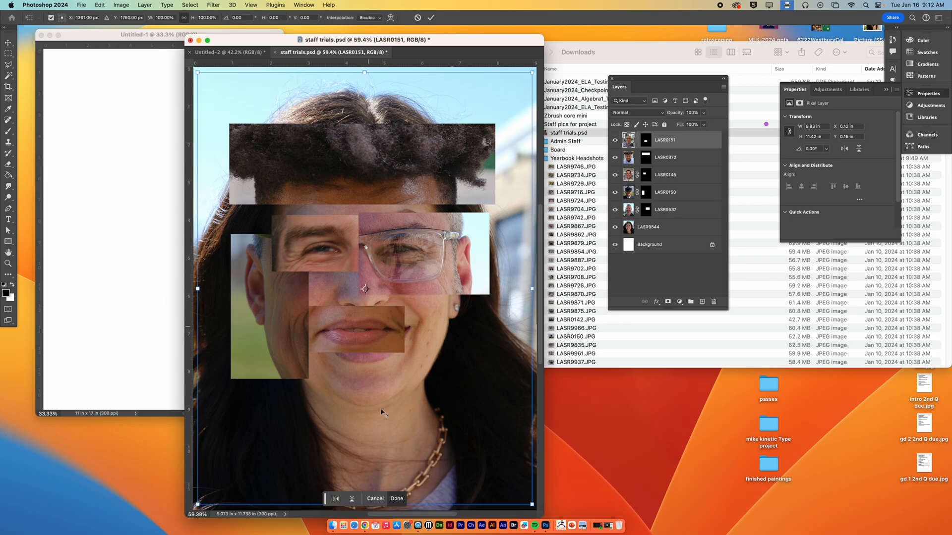
{"action": "left_click_drag", "start_coordinate": [197, 505], "coordinate": [233, 533]}
{"action": "left_click_drag", "start_coordinate": [463, 330], "coordinate": [472, 319]}
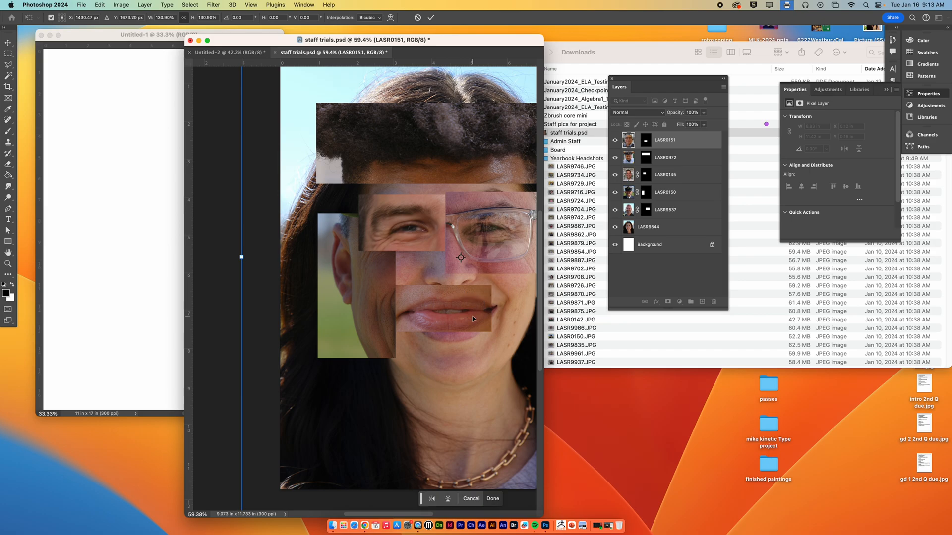
{"action": "scroll", "coordinate": [485, 315], "scroll_direction": "down", "scroll_amount": 2}
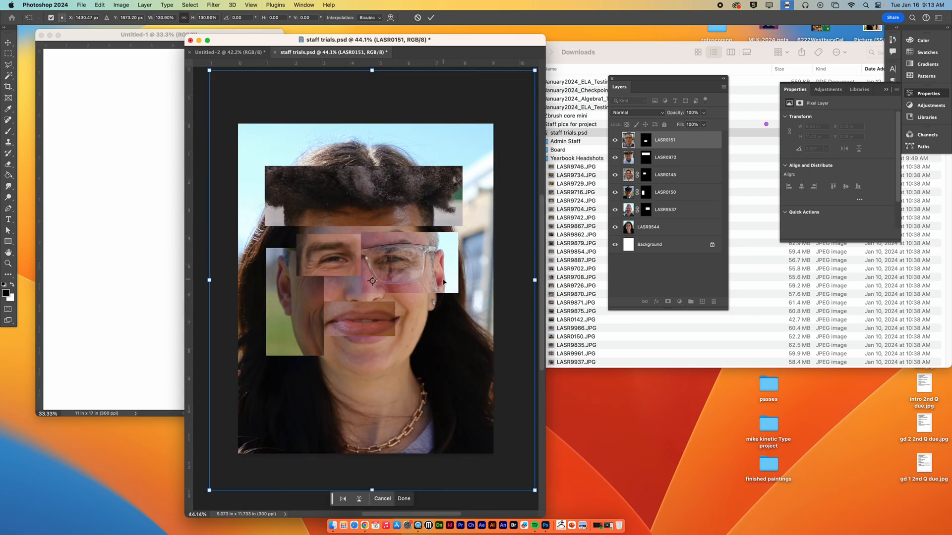
{"action": "key", "text": "Return"}
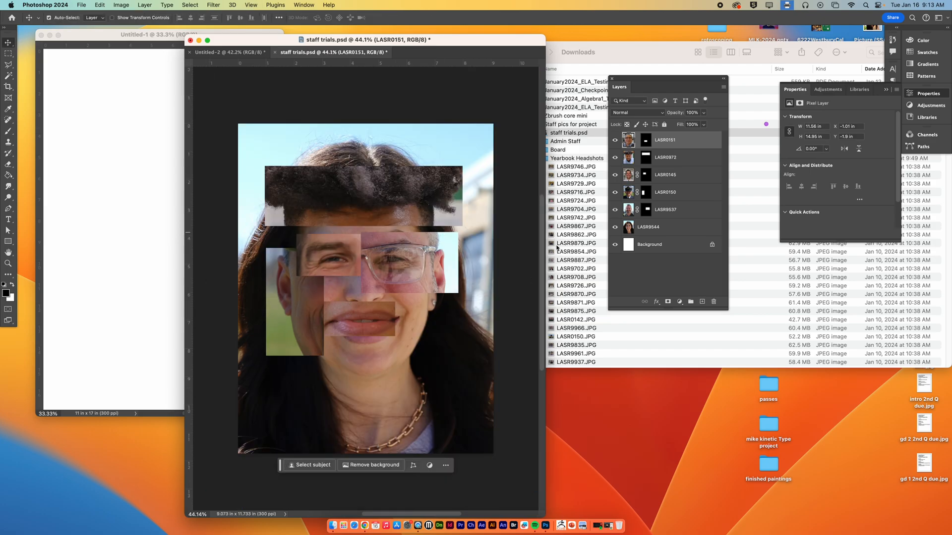
Step: Undo the image scaling and all the rectangular layer masks on the headshot layers
{"action": "key", "text": "super+z"}
{"action": "key", "text": "super+z"}
{"action": "key", "text": "super+z"}
{"action": "key", "text": "super+z"}
{"action": "key", "text": "super+z"}
{"action": "key", "text": "super+z"}
{"action": "key", "text": "super+z"}
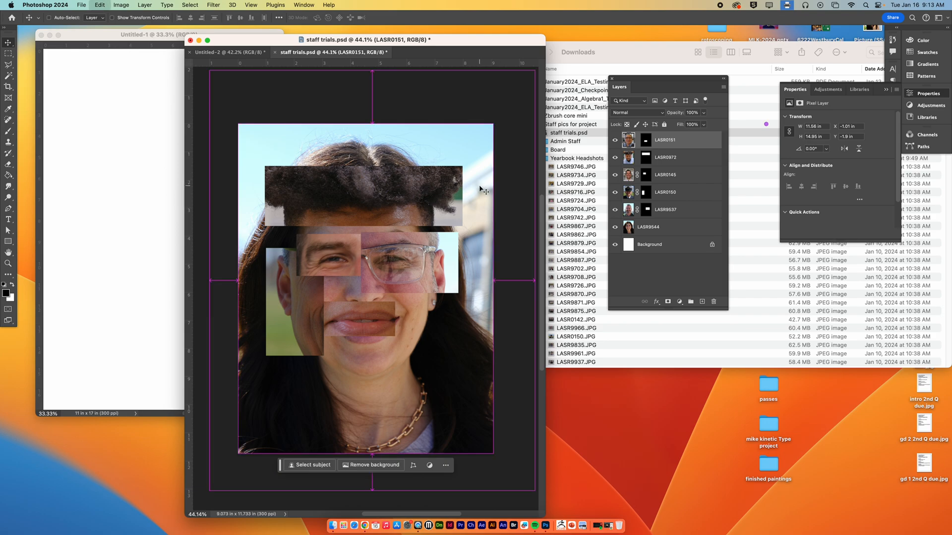
{"action": "key", "text": "super+z"}
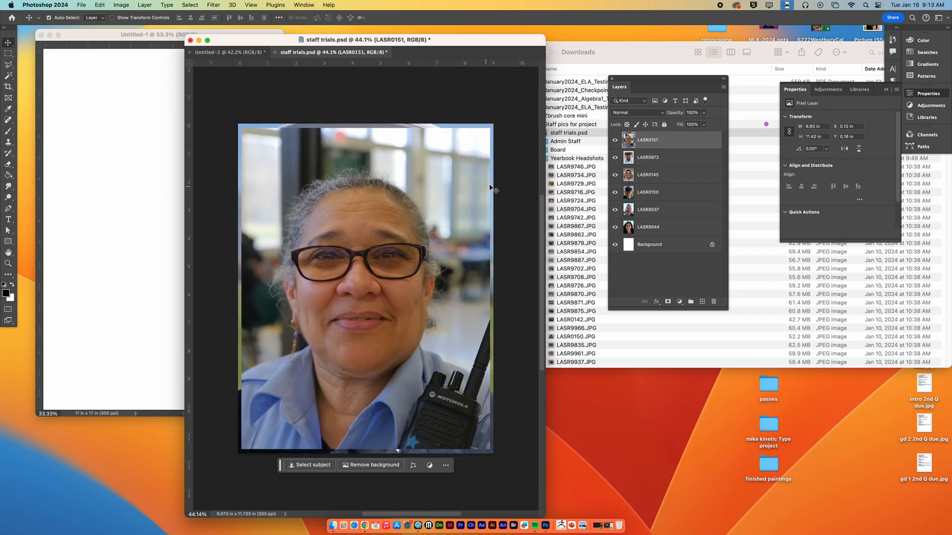
Step: Mask the LASR0151 layer to a freehand Lasso selection from the canvas's upper-left corner across the forehead to the nose bridge
{"action": "left_click_drag", "start_coordinate": [8, 64], "coordinate": [63, 67]}
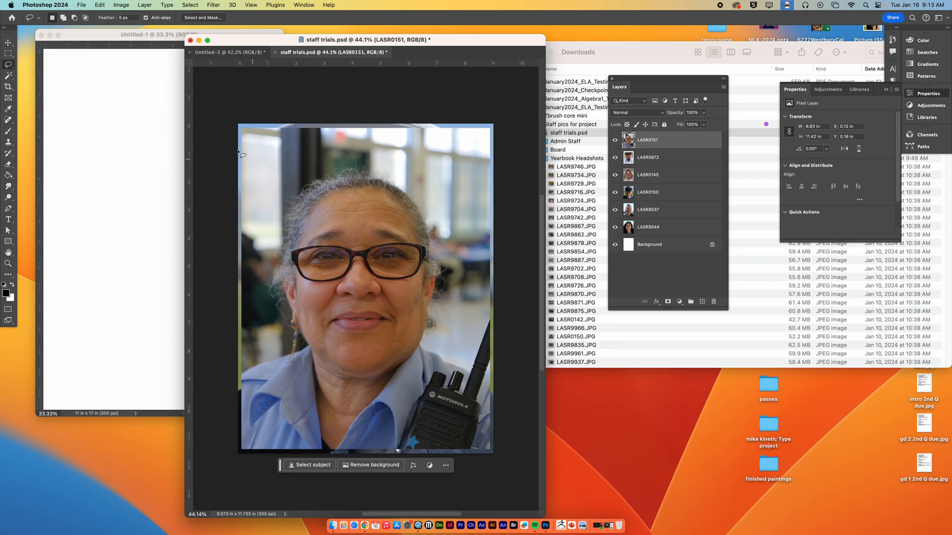
{"action": "mouse_move", "coordinate": [279, 122]}
{"action": "left_mouse_down"}
{"action": "mouse_move", "coordinate": [318, 198]}
{"action": "mouse_move", "coordinate": [369, 221]}
{"action": "mouse_move", "coordinate": [357, 276]}
{"action": "mouse_move", "coordinate": [352, 255]}
{"action": "mouse_move", "coordinate": [332, 241]}
{"action": "mouse_move", "coordinate": [294, 252]}
{"action": "mouse_move", "coordinate": [206, 142]}
{"action": "mouse_move", "coordinate": [243, 109]}
{"action": "left_mouse_up"}
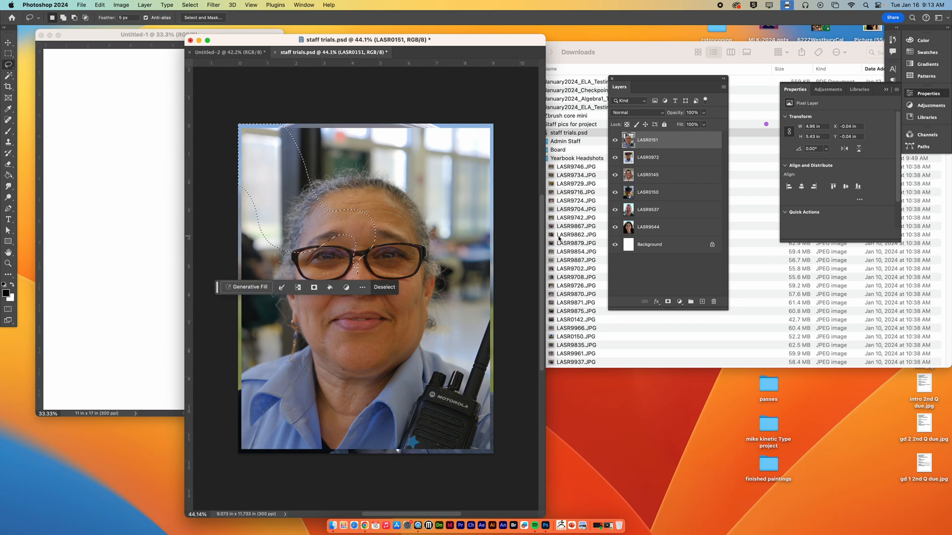
{"action": "left_click", "coordinate": [668, 301]}
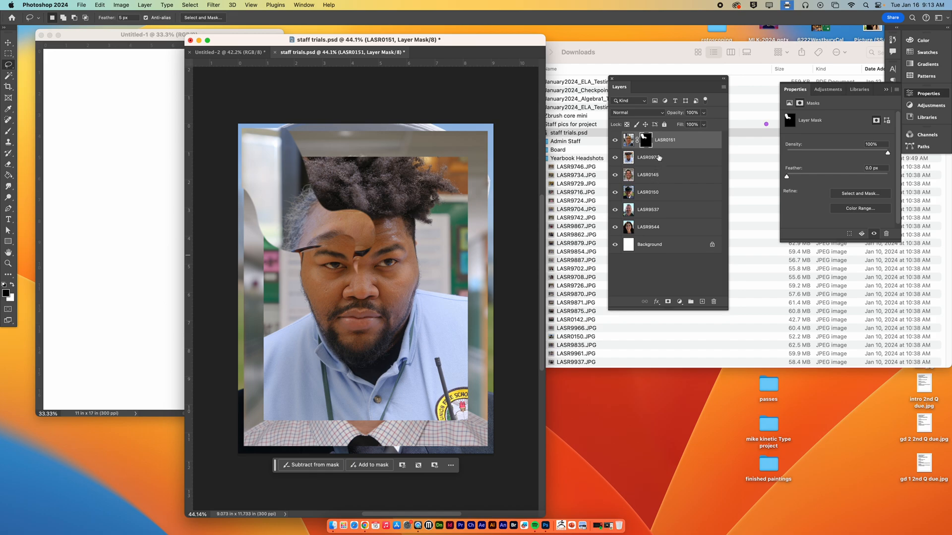
Step: Mask the LASR0972 layer to a freehand Lasso selection around the eye and cheek on the left side of the face
{"action": "left_click", "coordinate": [659, 157]}
{"action": "mouse_move", "coordinate": [358, 277]}
{"action": "left_mouse_down"}
{"action": "mouse_move", "coordinate": [313, 267]}
{"action": "mouse_move", "coordinate": [302, 281]}
{"action": "mouse_move", "coordinate": [319, 292]}
{"action": "mouse_move", "coordinate": [327, 320]}
{"action": "mouse_move", "coordinate": [268, 358]}
{"action": "mouse_move", "coordinate": [226, 346]}
{"action": "mouse_move", "coordinate": [198, 274]}
{"action": "mouse_move", "coordinate": [216, 184]}
{"action": "mouse_move", "coordinate": [247, 175]}
{"action": "mouse_move", "coordinate": [277, 211]}
{"action": "mouse_move", "coordinate": [351, 235]}
{"action": "mouse_move", "coordinate": [360, 240]}
{"action": "mouse_move", "coordinate": [357, 275]}
{"action": "left_mouse_up"}
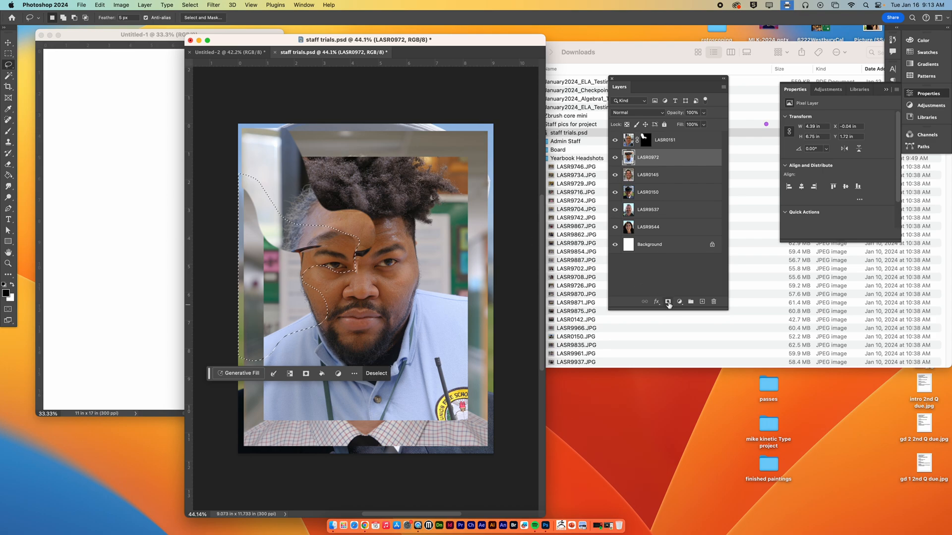
{"action": "left_click", "coordinate": [667, 302]}
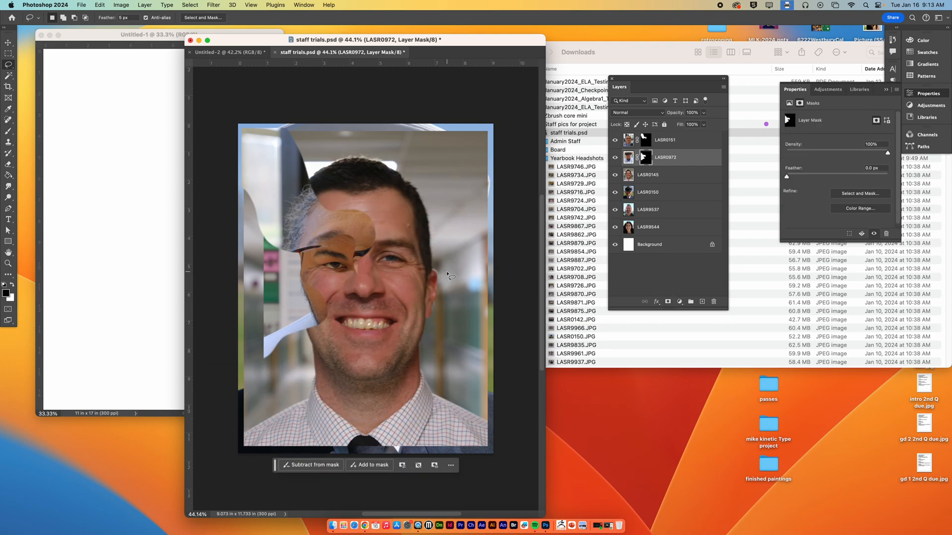
Step: Mask the LASR0145 layer to a freehand Lasso selection covering the left side of the portrait from the nose down to the shirt
{"action": "left_click", "coordinate": [658, 176]}
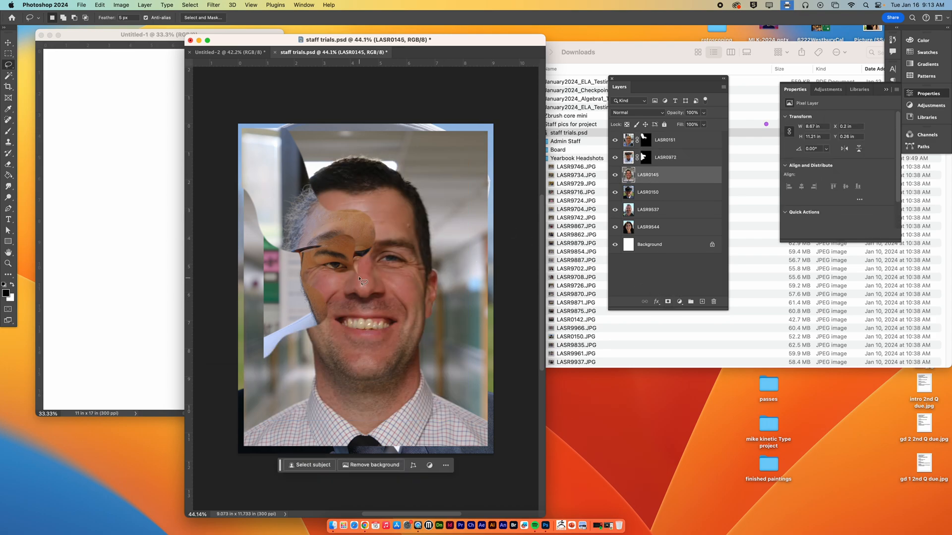
{"action": "mouse_move", "coordinate": [357, 272]}
{"action": "left_mouse_down"}
{"action": "mouse_move", "coordinate": [358, 308]}
{"action": "mouse_move", "coordinate": [343, 335]}
{"action": "mouse_move", "coordinate": [348, 363]}
{"action": "mouse_move", "coordinate": [324, 400]}
{"action": "mouse_move", "coordinate": [330, 466]}
{"action": "mouse_move", "coordinate": [300, 500]}
{"action": "mouse_move", "coordinate": [208, 478]}
{"action": "mouse_move", "coordinate": [189, 396]}
{"action": "mouse_move", "coordinate": [194, 170]}
{"action": "mouse_move", "coordinate": [227, 169]}
{"action": "mouse_move", "coordinate": [277, 213]}
{"action": "mouse_move", "coordinate": [355, 226]}
{"action": "mouse_move", "coordinate": [356, 273]}
{"action": "left_mouse_up"}
{"action": "left_click", "coordinate": [667, 301]}
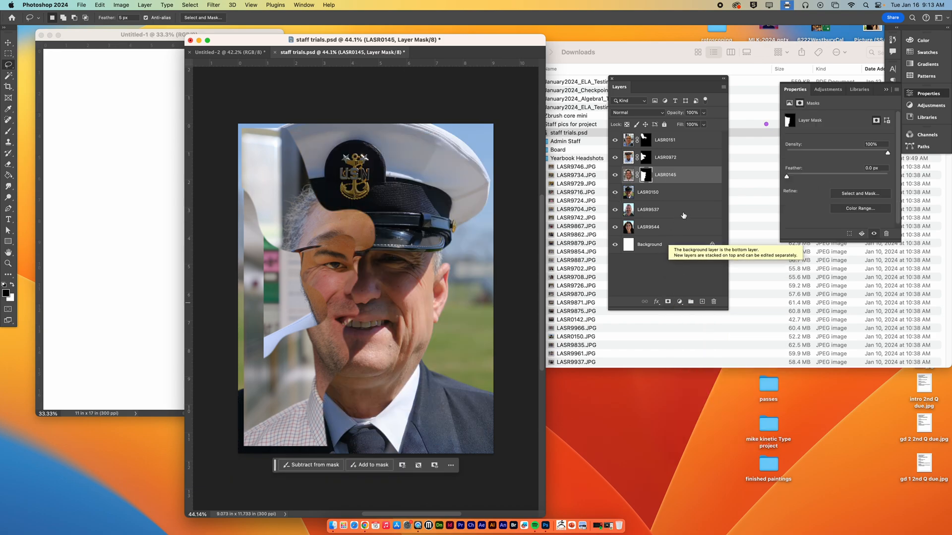
Step: Mask the LASR0150 layer to a freehand Lasso selection covering the left side, lower face and collar
{"action": "left_click", "coordinate": [669, 194]}
{"action": "mouse_move", "coordinate": [368, 249]}
{"action": "left_mouse_down"}
{"action": "mouse_move", "coordinate": [356, 271]}
{"action": "mouse_move", "coordinate": [385, 297]}
{"action": "mouse_move", "coordinate": [382, 363]}
{"action": "mouse_move", "coordinate": [440, 439]}
{"action": "mouse_move", "coordinate": [439, 473]}
{"action": "mouse_move", "coordinate": [351, 489]}
{"action": "mouse_move", "coordinate": [189, 456]}
{"action": "mouse_move", "coordinate": [148, 273]}
{"action": "mouse_move", "coordinate": [147, 151]}
{"action": "mouse_move", "coordinate": [176, 132]}
{"action": "mouse_move", "coordinate": [220, 137]}
{"action": "mouse_move", "coordinate": [290, 201]}
{"action": "mouse_move", "coordinate": [355, 224]}
{"action": "mouse_move", "coordinate": [369, 244]}
{"action": "left_mouse_up"}
{"action": "left_click", "coordinate": [667, 301]}
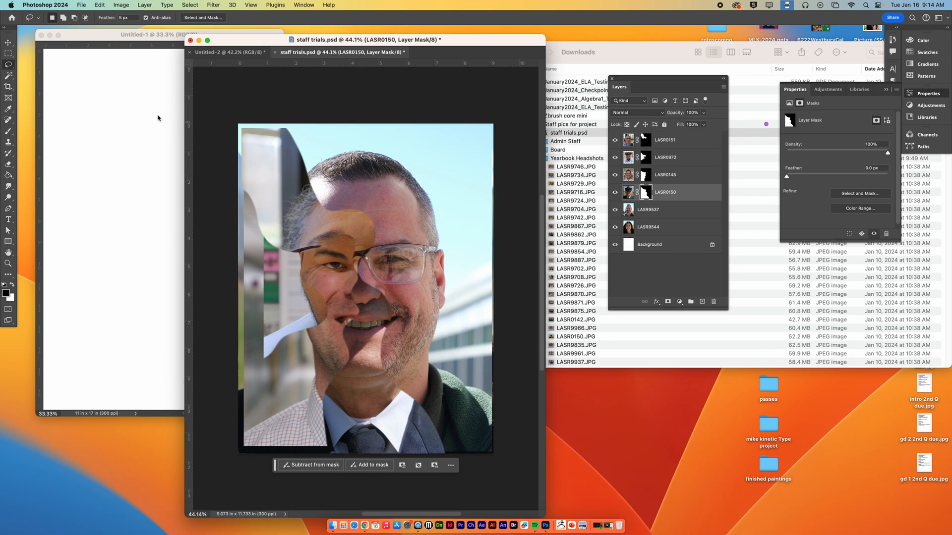
Step: Undo the freehand masks on the LASR0150, LASR0145, LASR0972 and LASR0151 layers
{"action": "left_click_drag", "start_coordinate": [11, 65], "coordinate": [45, 67]}
{"action": "key", "text": "super+z"}
{"action": "key", "text": "super+z"}
{"action": "key", "text": "super+z"}
{"action": "key", "text": "super+z"}
{"action": "key", "text": "super+z"}
{"action": "key", "text": "super+z"}
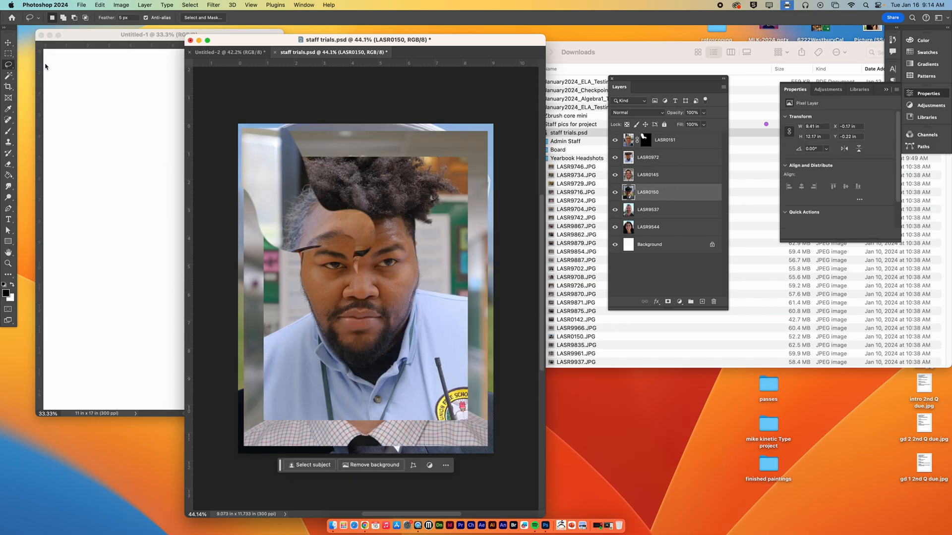
{"action": "key", "text": "super+z"}
{"action": "key", "text": "super+z"}
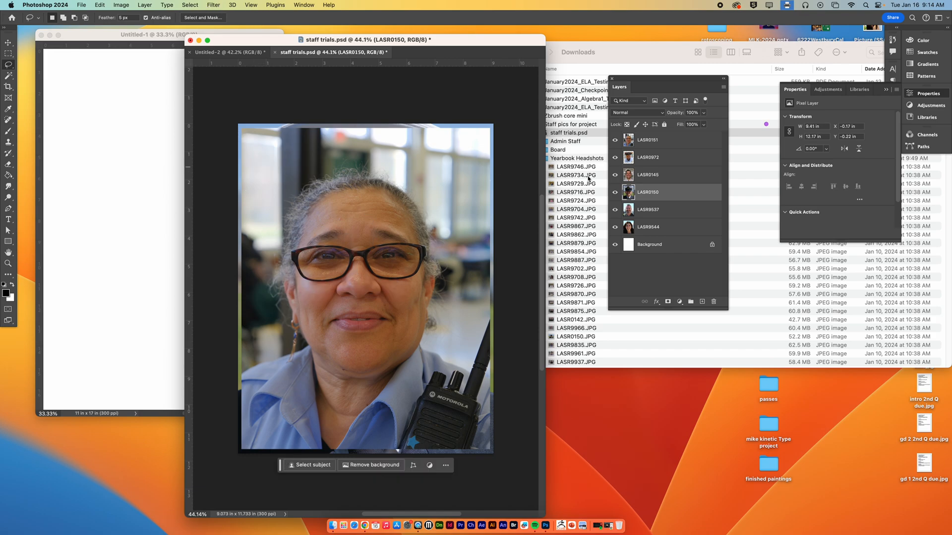
Step: Mask the LASR0151 layer to a Polygonal Lasso triangle joining the canvas's two upper corners and the nose
{"action": "left_click", "coordinate": [647, 140]}
{"action": "right_click", "coordinate": [8, 65]}
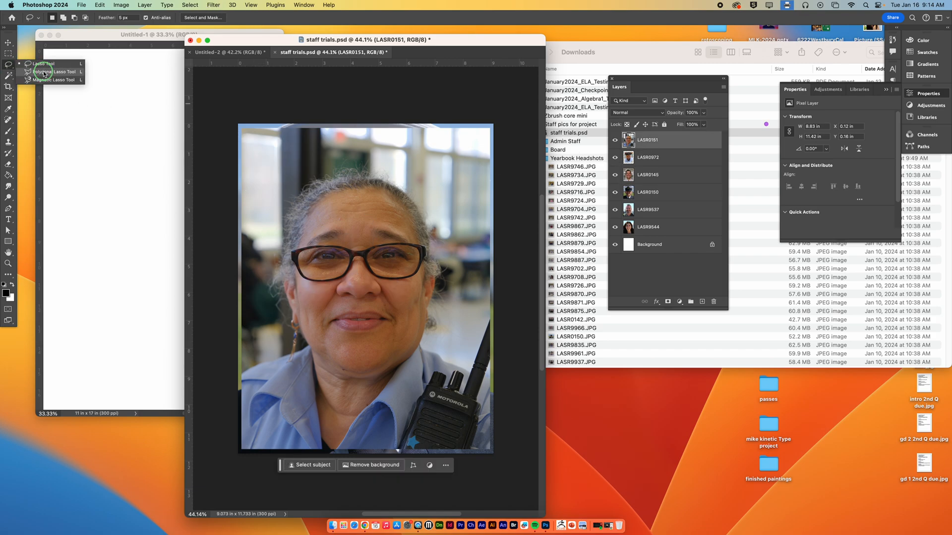
{"action": "left_click", "coordinate": [54, 74]}
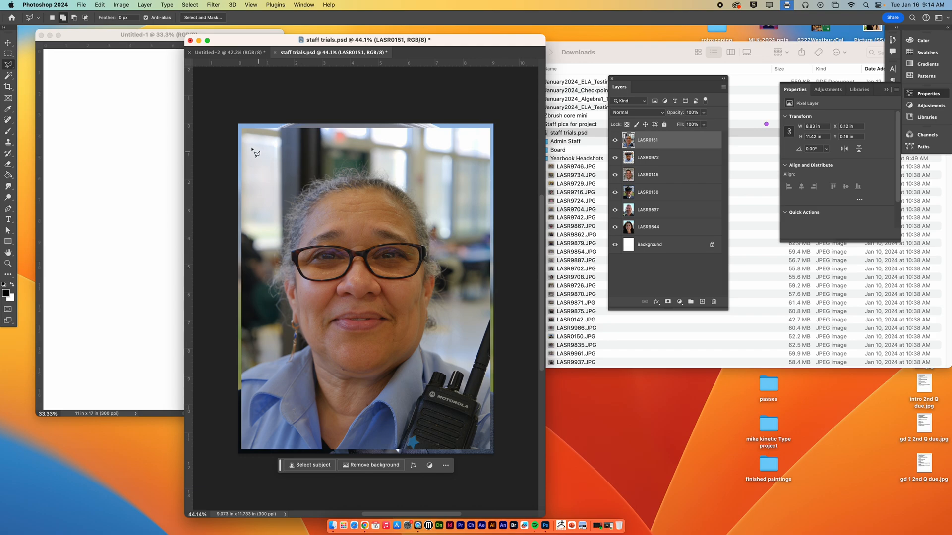
{"action": "left_click", "coordinate": [238, 125]}
{"action": "left_click", "coordinate": [358, 285]}
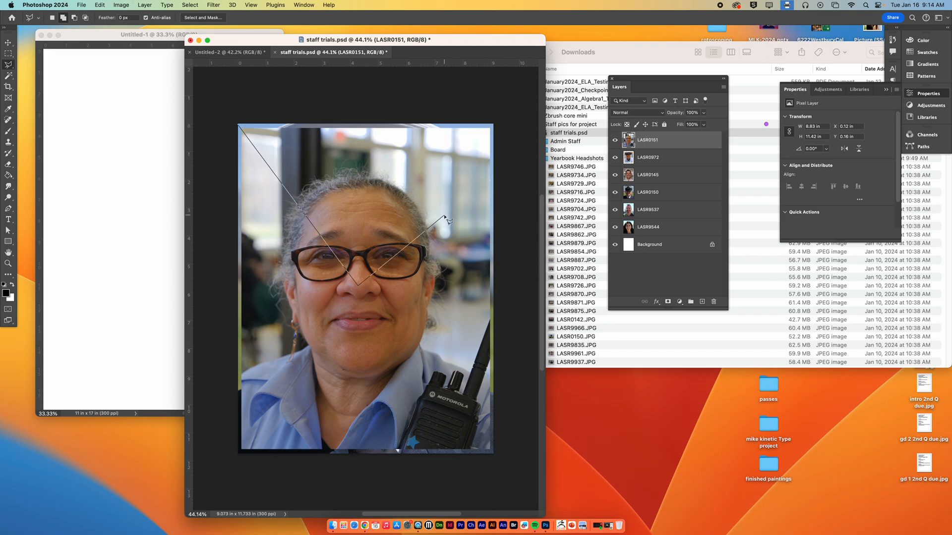
{"action": "left_click", "coordinate": [493, 125]}
{"action": "left_click", "coordinate": [239, 125]}
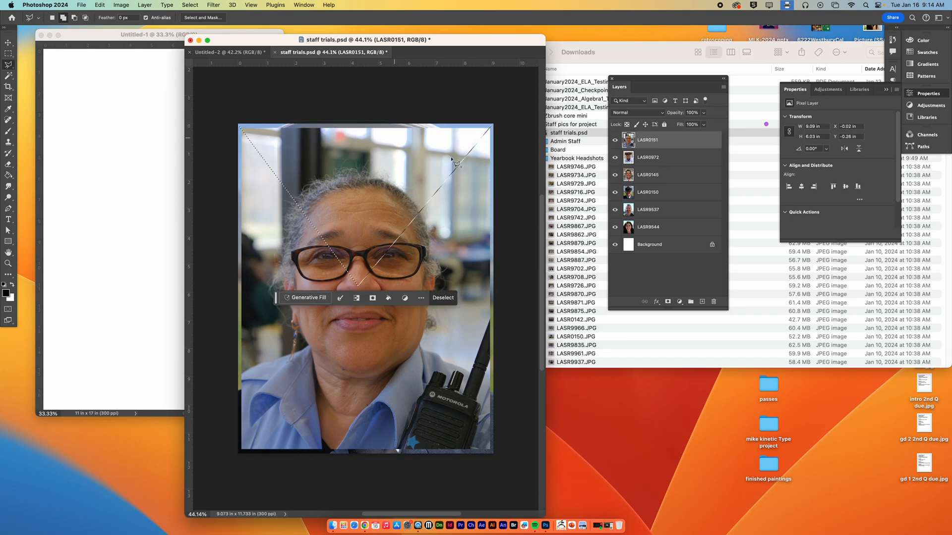
{"action": "left_click", "coordinate": [667, 301]}
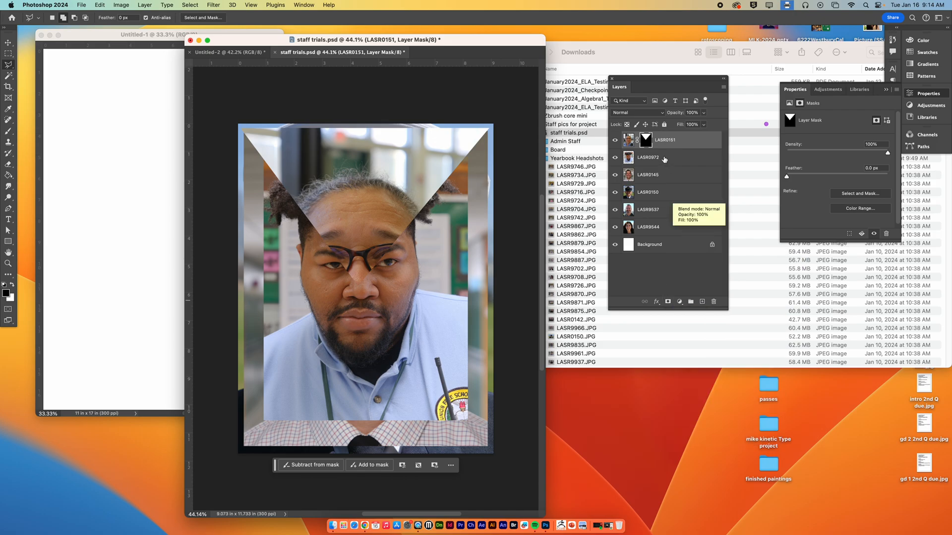
Step: Mask the LASR0972 layer to a polygonal wedge from the nose to the canvas's right edge, below the triangular forehead section
{"action": "left_click", "coordinate": [661, 158]}
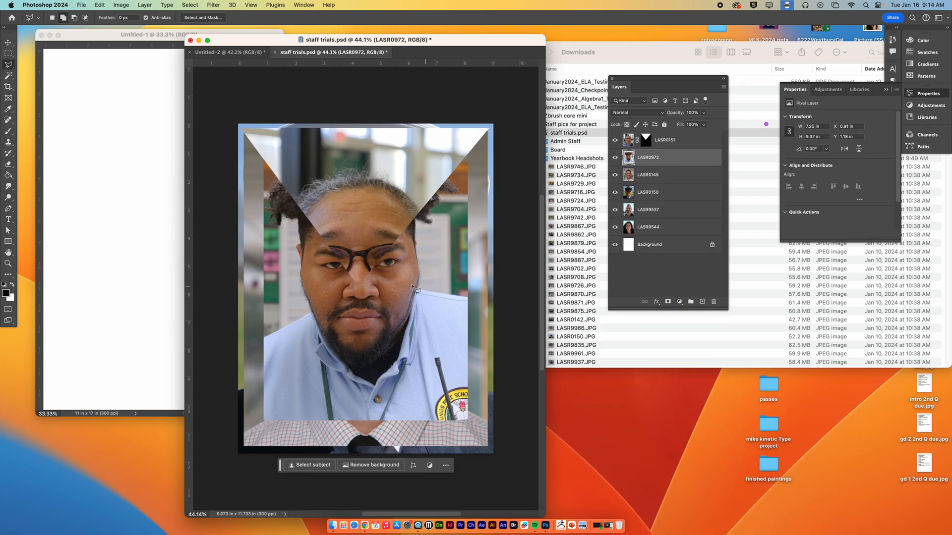
{"action": "left_click", "coordinate": [360, 286]}
{"action": "left_click", "coordinate": [500, 330]}
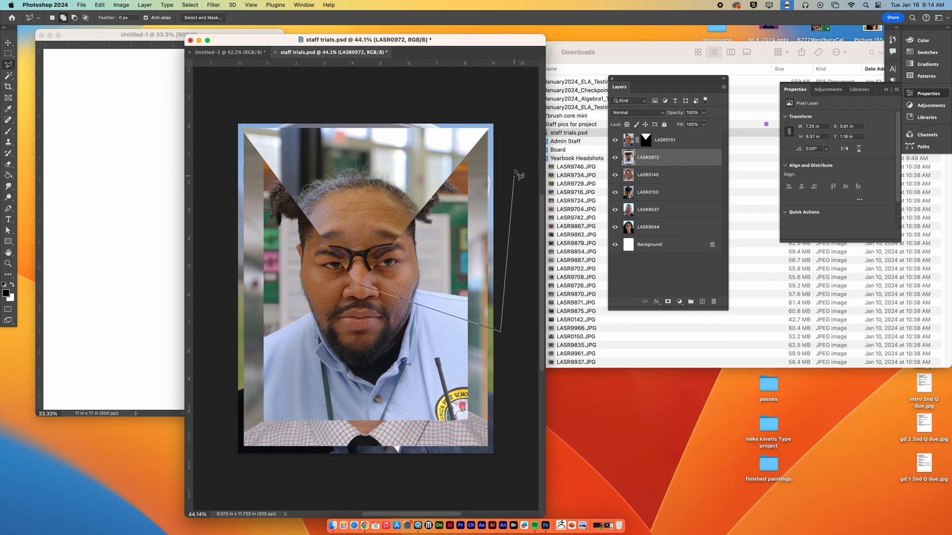
{"action": "left_click", "coordinate": [502, 120]}
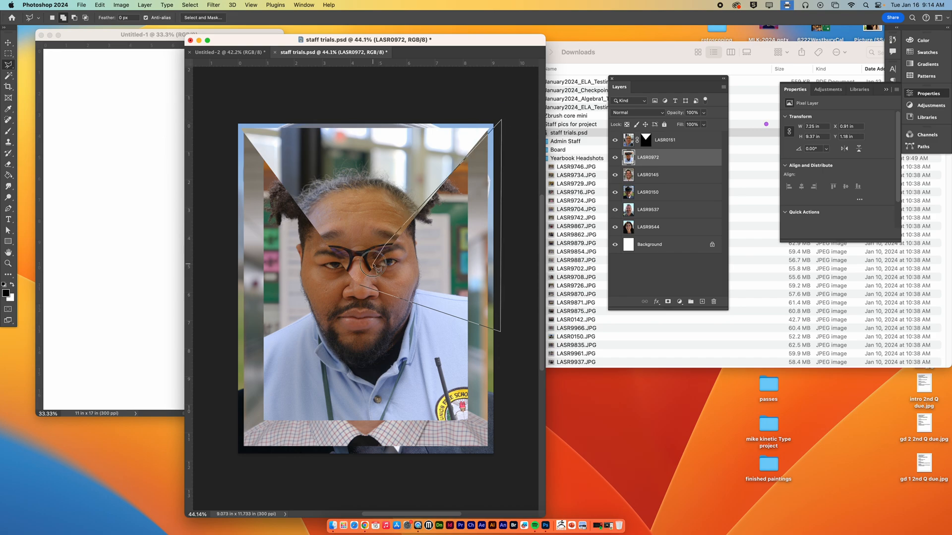
{"action": "left_click", "coordinate": [360, 285]}
{"action": "left_click", "coordinate": [668, 301]}
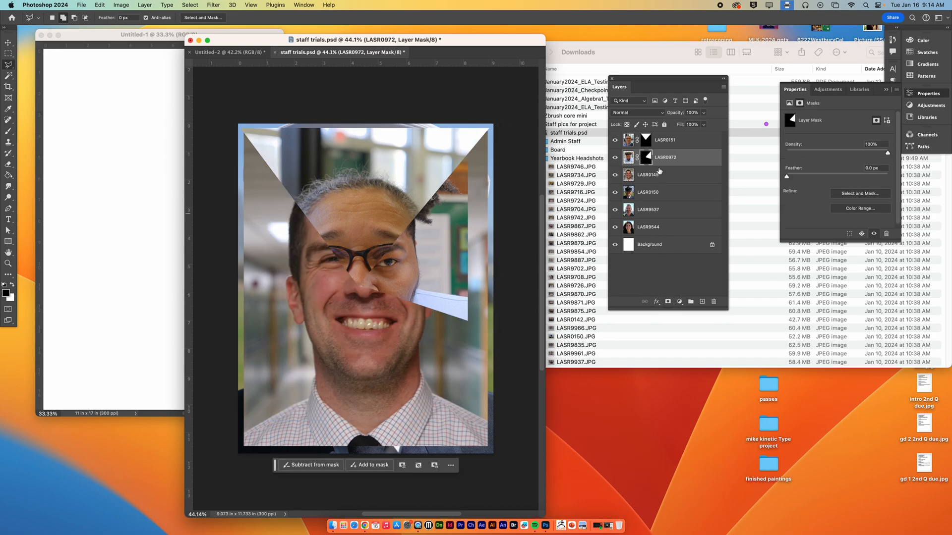
Step: Mask the LASR0145 layer to a polygonal section from the nose down to the bottom edge and across the portrait's right side
{"action": "left_click", "coordinate": [659, 172]}
{"action": "left_click", "coordinate": [359, 286]}
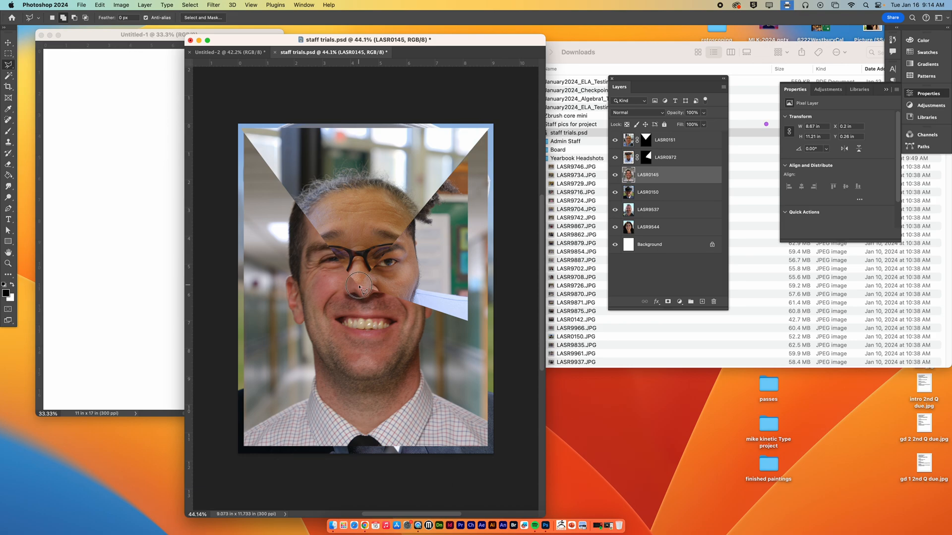
{"action": "left_click", "coordinate": [444, 475]}
{"action": "left_click", "coordinate": [509, 480]}
{"action": "left_click", "coordinate": [512, 210]}
{"action": "left_click", "coordinate": [496, 123]}
{"action": "left_click", "coordinate": [387, 211]}
{"action": "left_click", "coordinate": [360, 286]}
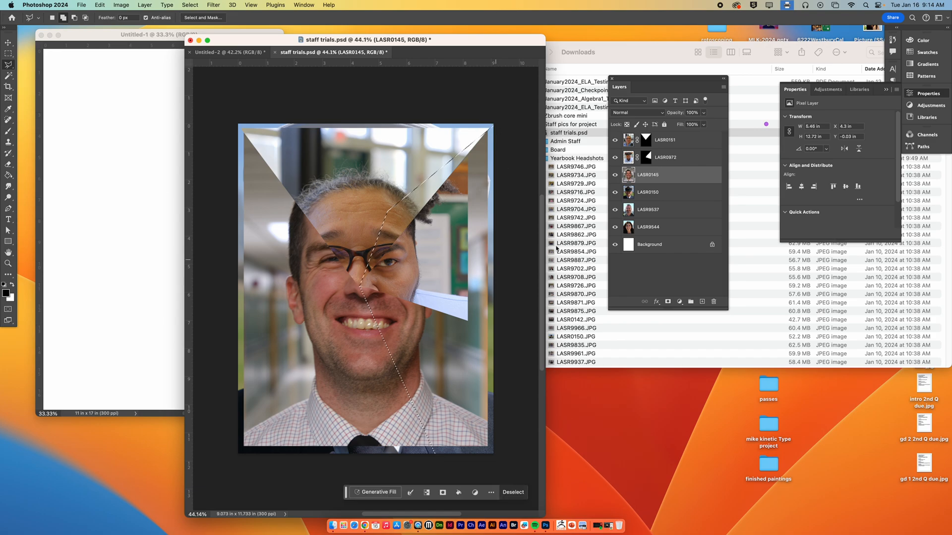
{"action": "left_click", "coordinate": [668, 302]}
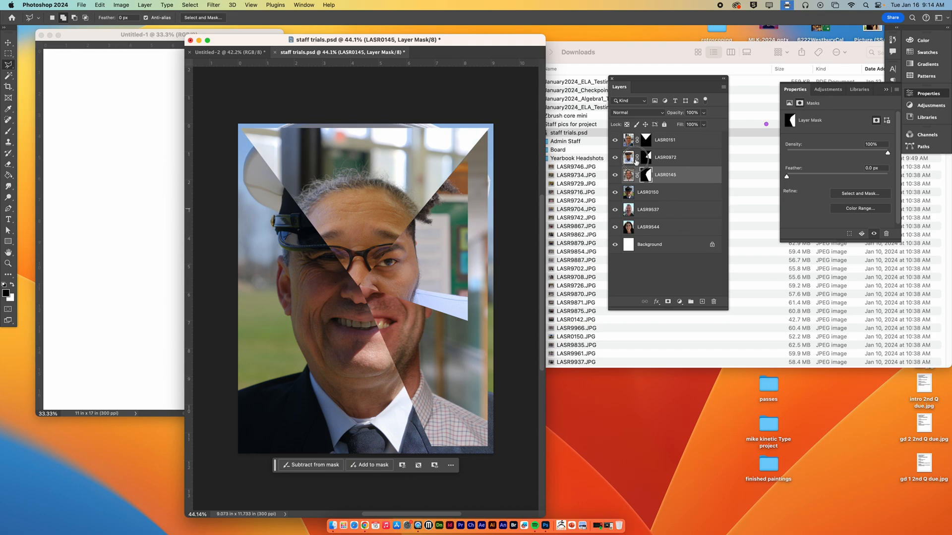
Step: Unlink the LASR0972 image from its mask and scale it up to about 9.11 × 11.77 in, aligning the face with the composite
{"action": "left_click", "coordinate": [635, 168]}
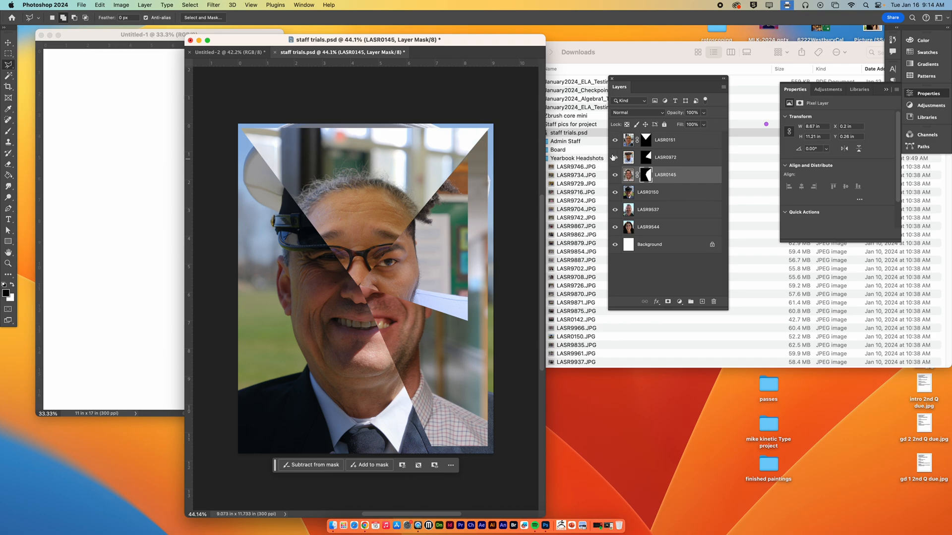
{"action": "left_click", "coordinate": [628, 159]}
{"action": "key", "text": "super+t"}
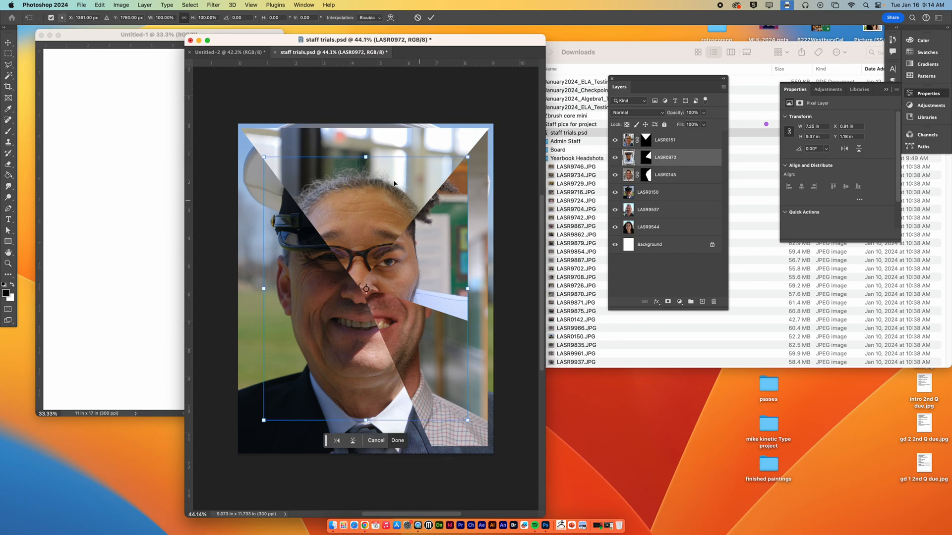
{"action": "left_click_drag", "start_coordinate": [366, 157], "coordinate": [365, 131]}
{"action": "mouse_move", "coordinate": [445, 228]}
{"action": "left_mouse_down"}
{"action": "mouse_move", "coordinate": [447, 236]}
{"action": "mouse_move", "coordinate": [444, 224]}
{"action": "left_mouse_up"}
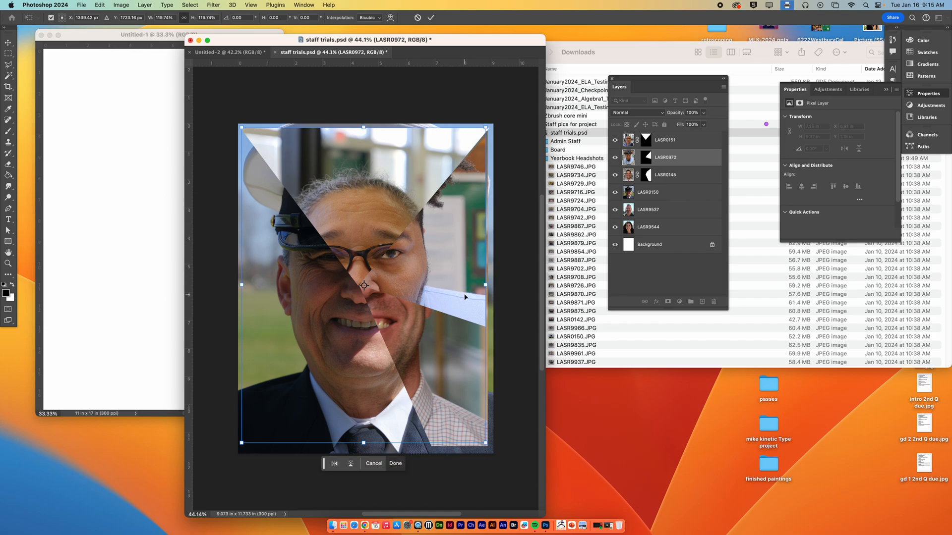
{"action": "mouse_move", "coordinate": [485, 285]}
{"action": "left_mouse_down"}
{"action": "mouse_move", "coordinate": [493, 276]}
{"action": "mouse_move", "coordinate": [444, 278]}
{"action": "left_mouse_up"}
{"action": "key", "text": "Return"}
Step: Crop the canvas to about 8.57 × 11.22 in, trimming the uneven edges around the composite portrait
{"action": "key", "text": "l"}
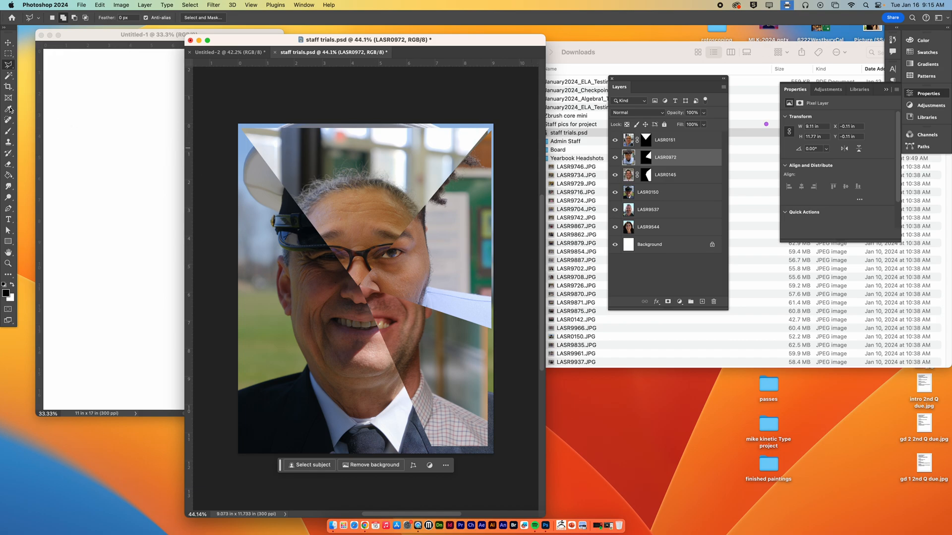
{"action": "left_click", "coordinate": [8, 87]}
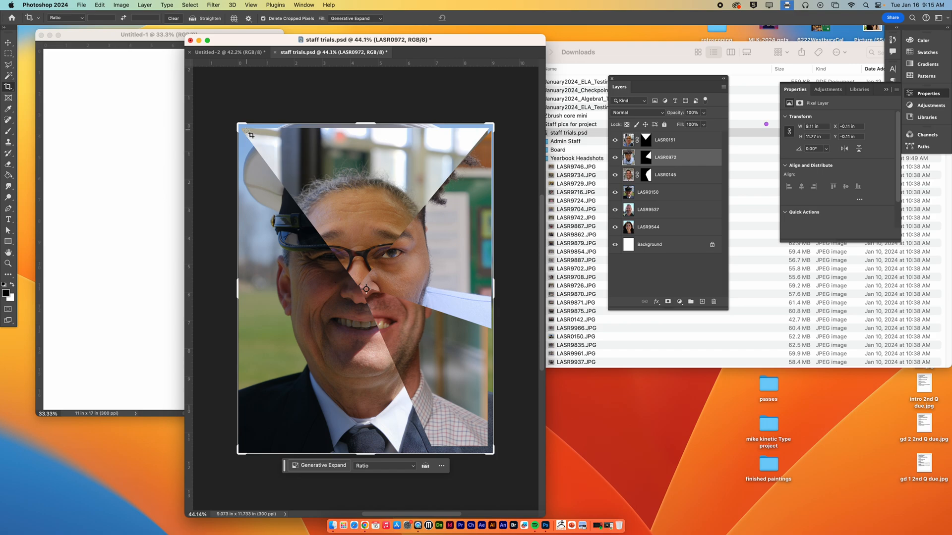
{"action": "left_click_drag", "start_coordinate": [243, 130], "coordinate": [484, 448]}
{"action": "key", "text": "Return"}
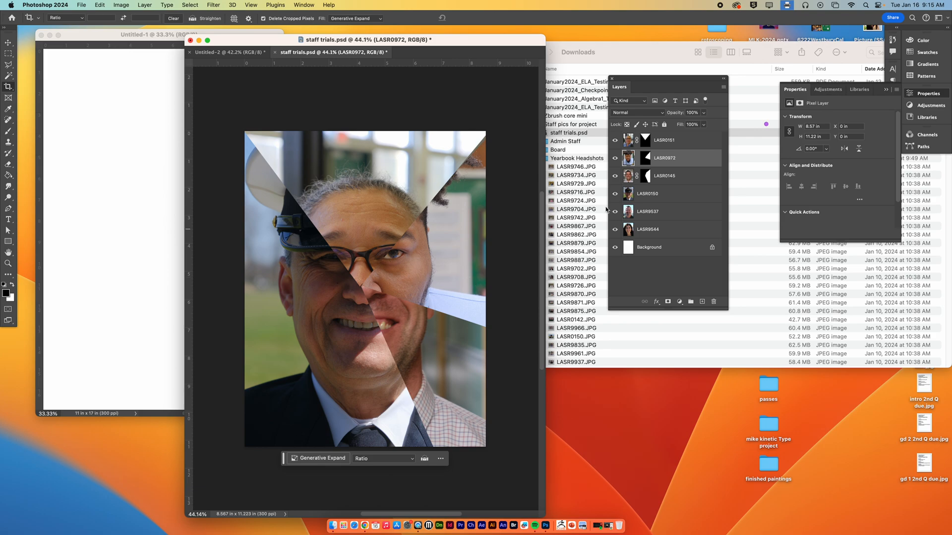
Step: On the LASR0151 mask, make a freehand Lasso selection of the background above and around the hairline
{"action": "left_click", "coordinate": [645, 142]}
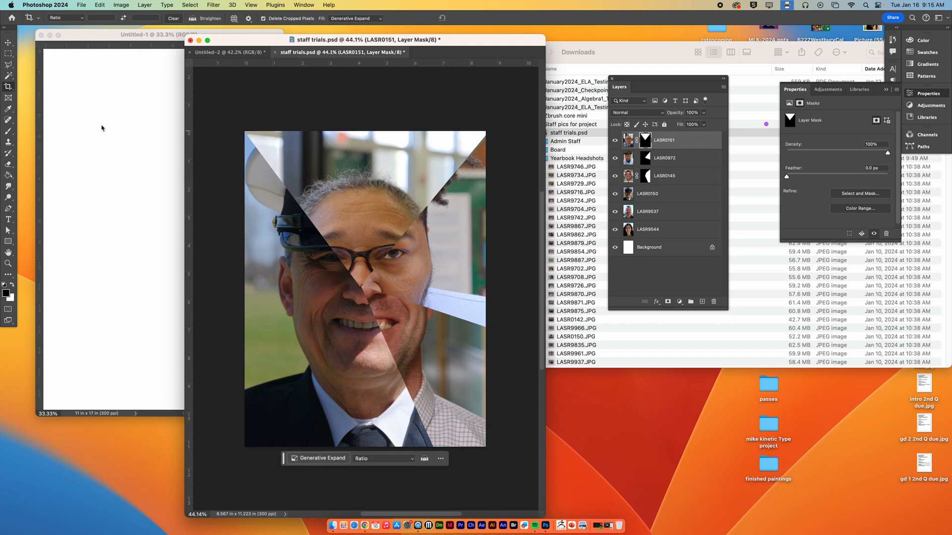
{"action": "left_click_drag", "start_coordinate": [12, 66], "coordinate": [47, 71]}
{"action": "left_click", "coordinate": [49, 66]}
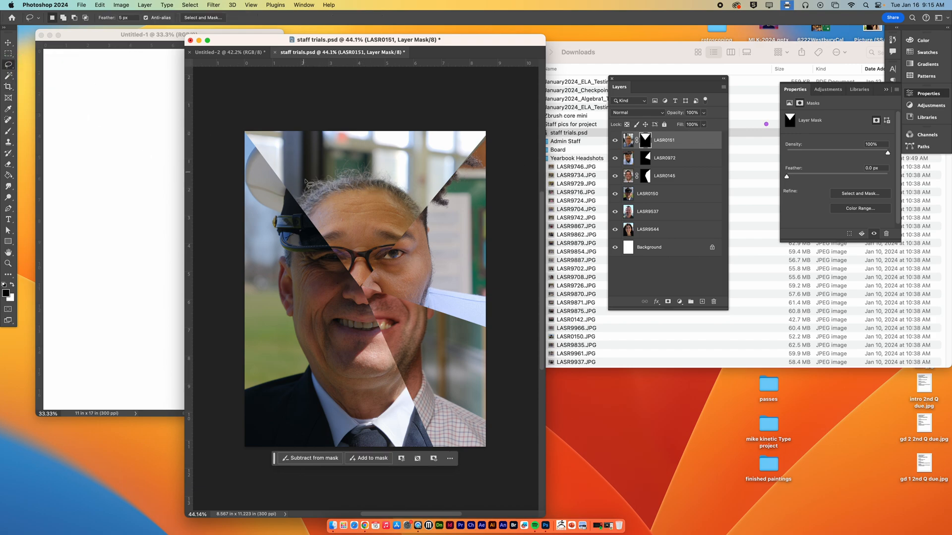
{"action": "mouse_move", "coordinate": [295, 204]}
{"action": "left_mouse_down"}
{"action": "mouse_move", "coordinate": [347, 179]}
{"action": "mouse_move", "coordinate": [376, 181]}
{"action": "mouse_move", "coordinate": [437, 226]}
{"action": "mouse_move", "coordinate": [497, 176]}
{"action": "mouse_move", "coordinate": [507, 121]}
{"action": "mouse_move", "coordinate": [386, 85]}
{"action": "mouse_move", "coordinate": [239, 72]}
{"action": "mouse_move", "coordinate": [199, 95]}
{"action": "mouse_move", "coordinate": [205, 172]}
{"action": "mouse_move", "coordinate": [243, 225]}
{"action": "mouse_move", "coordinate": [277, 221]}
{"action": "left_mouse_up"}
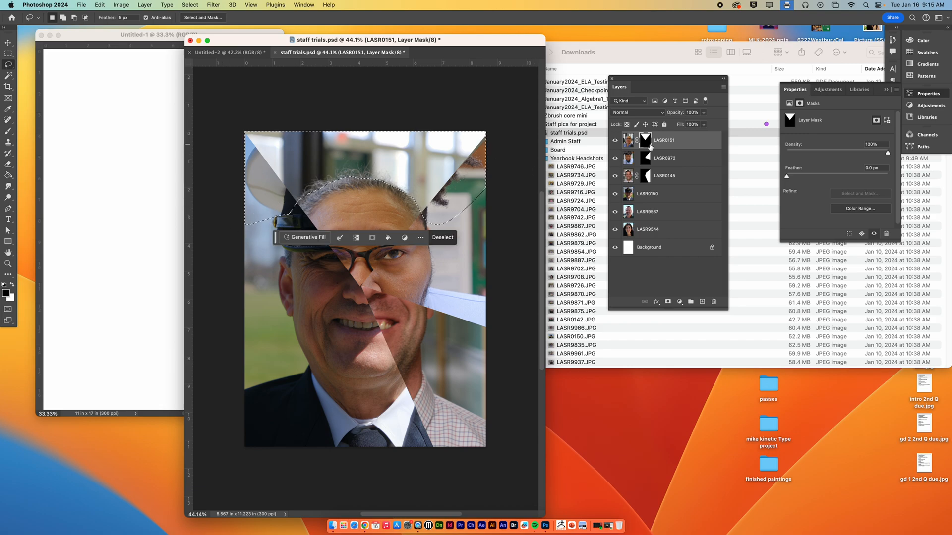
Step: Paint the selected background black on the LASR0151 mask with a 1000 px brush, hiding it above the hair, and deselect
{"action": "left_click", "coordinate": [8, 131]}
{"action": "key", "text": "bracketright"}
{"action": "key", "text": "bracketright"}
{"action": "key", "text": "bracketright"}
{"action": "key", "text": "bracketright"}
{"action": "key", "text": "bracketright"}
{"action": "key", "text": "bracketright"}
{"action": "key", "text": "bracketright"}
{"action": "key", "text": "bracketright"}
{"action": "key", "text": "bracketright"}
{"action": "key", "text": "bracketright"}
{"action": "key", "text": "bracketright"}
{"action": "key", "text": "bracketright"}
{"action": "mouse_move", "coordinate": [420, 172]}
{"action": "left_mouse_down"}
{"action": "mouse_move", "coordinate": [451, 169]}
{"action": "mouse_move", "coordinate": [432, 145]}
{"action": "mouse_move", "coordinate": [338, 153]}
{"action": "mouse_move", "coordinate": [381, 150]}
{"action": "mouse_move", "coordinate": [301, 176]}
{"action": "mouse_move", "coordinate": [272, 174]}
{"action": "mouse_move", "coordinate": [209, 135]}
{"action": "mouse_move", "coordinate": [445, 214]}
{"action": "left_mouse_up"}
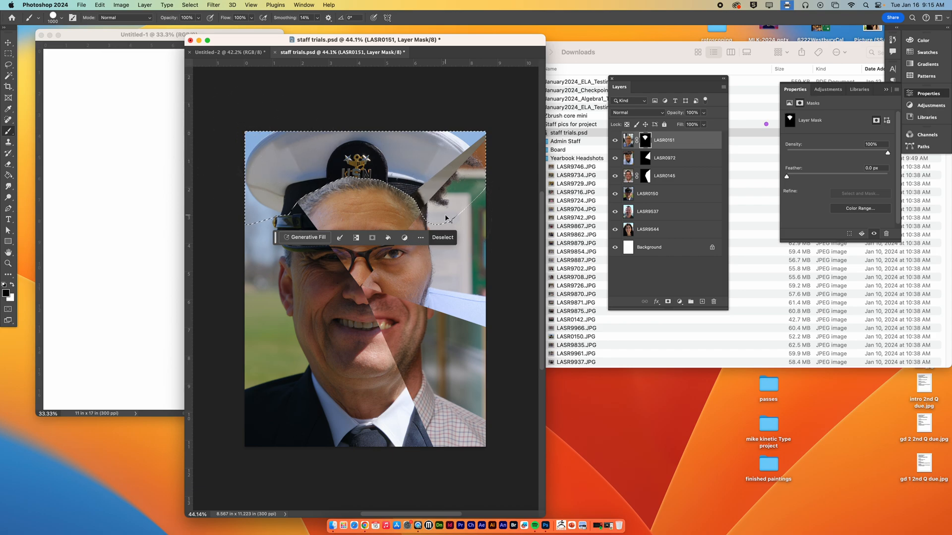
{"action": "key", "text": "ctrl+d"}
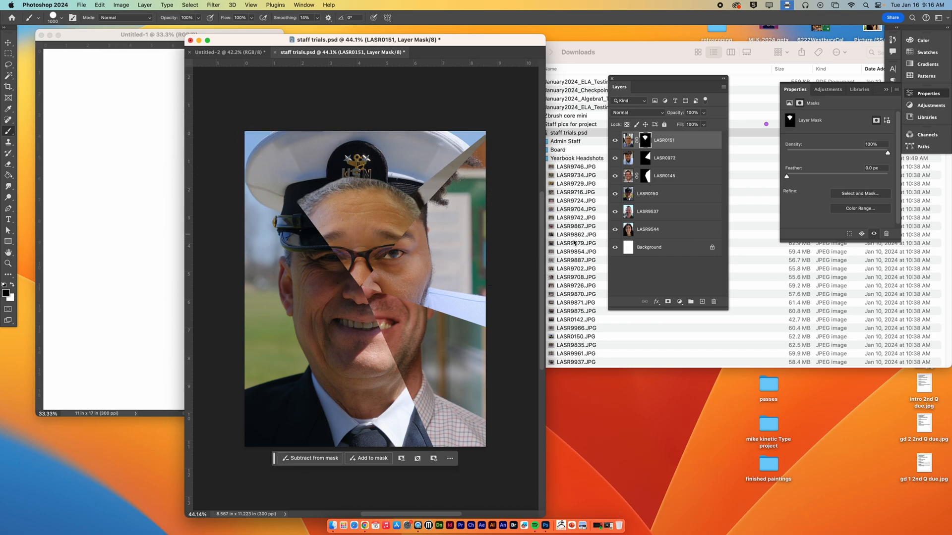
Step: Undo the background painting on the LASR0151 mask and clear the selection
{"action": "key", "text": "super+z"}
{"action": "key", "text": "super+z"}
{"action": "key", "text": "super+d"}
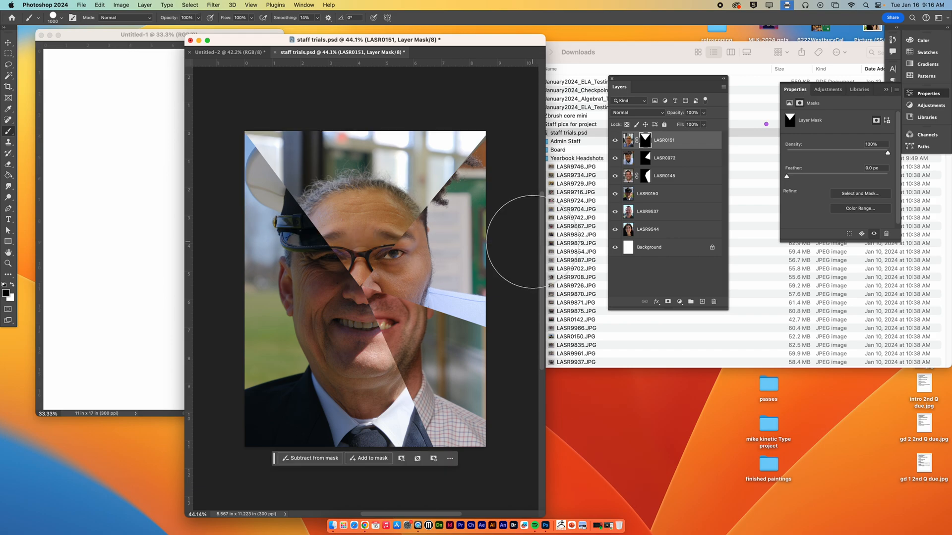